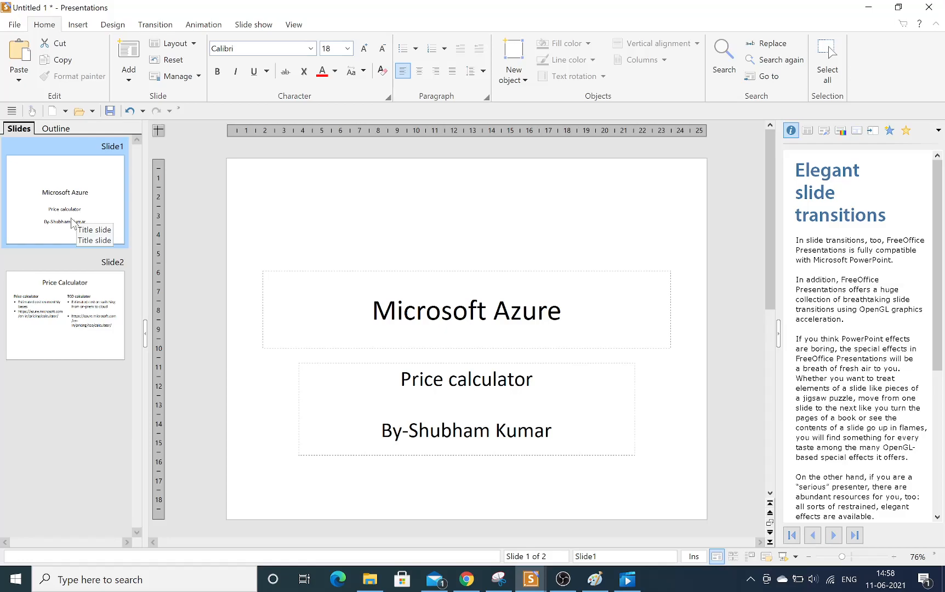
Present the slideshow from the title slide through the Price Calculator slide and exit the presentation.
key("F5")
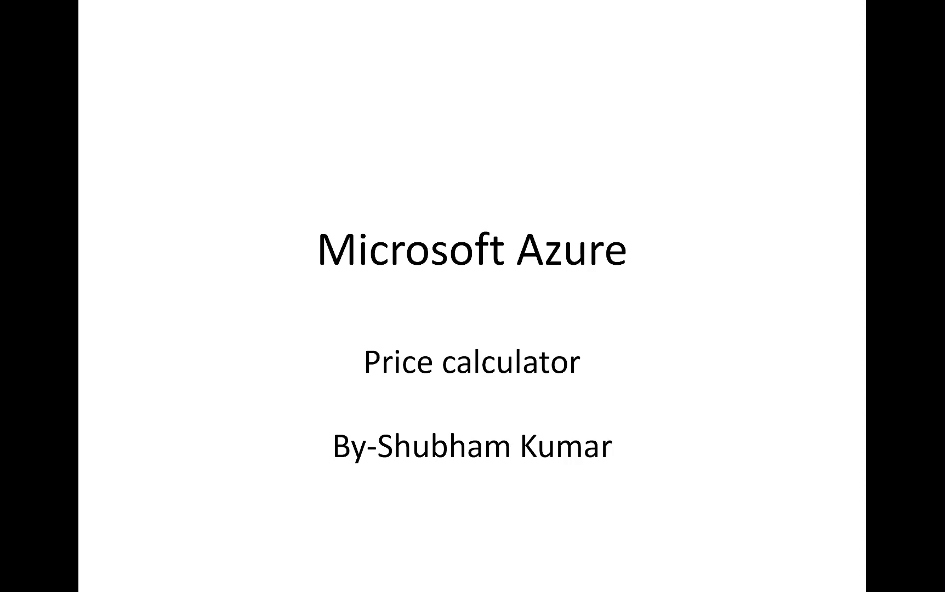
key("Right")
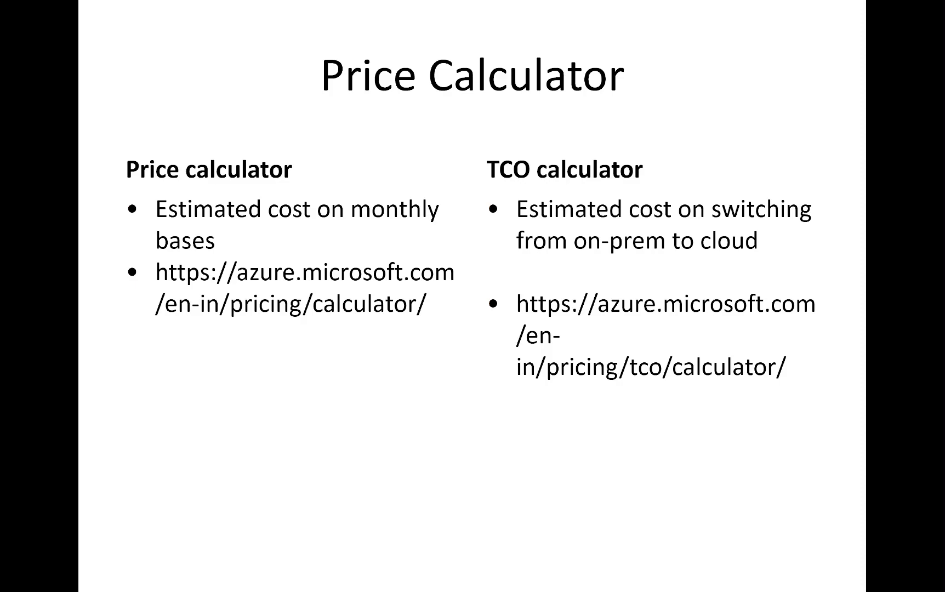
key("Escape")
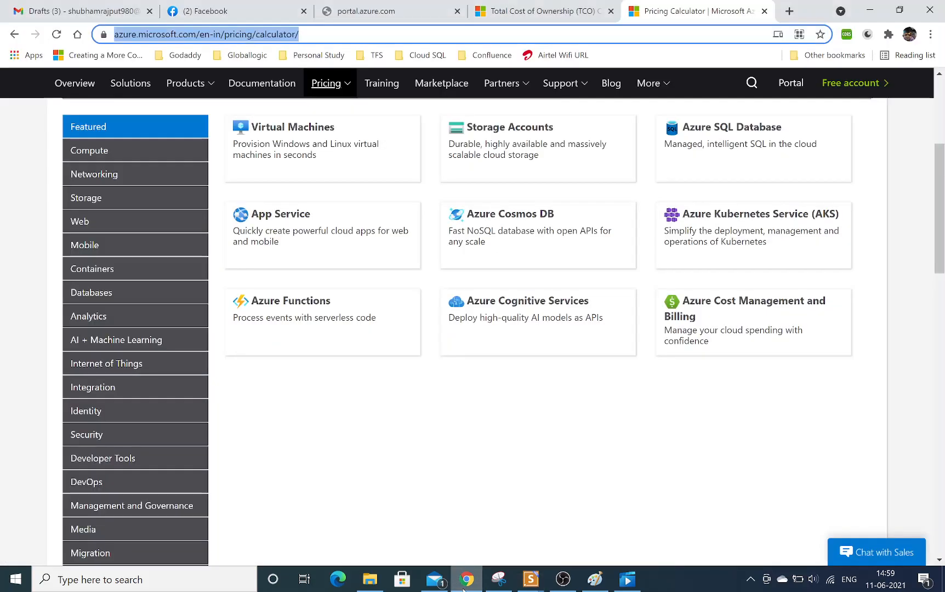
Switch to the Azure Pricing Calculator page in Chrome and review its heading, web address and product list.
left_click(467, 580)
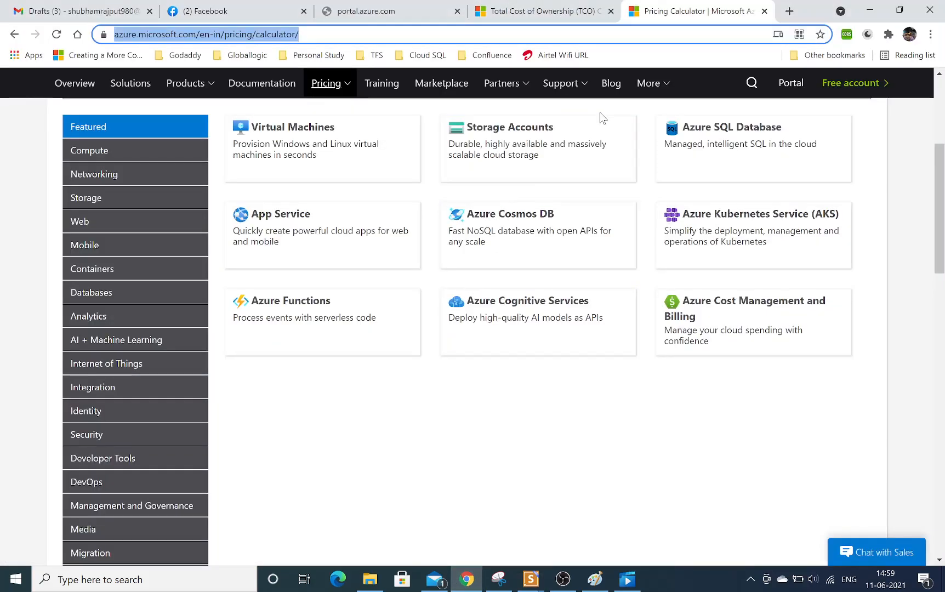
left_click_drag(939, 160, 939, 94)
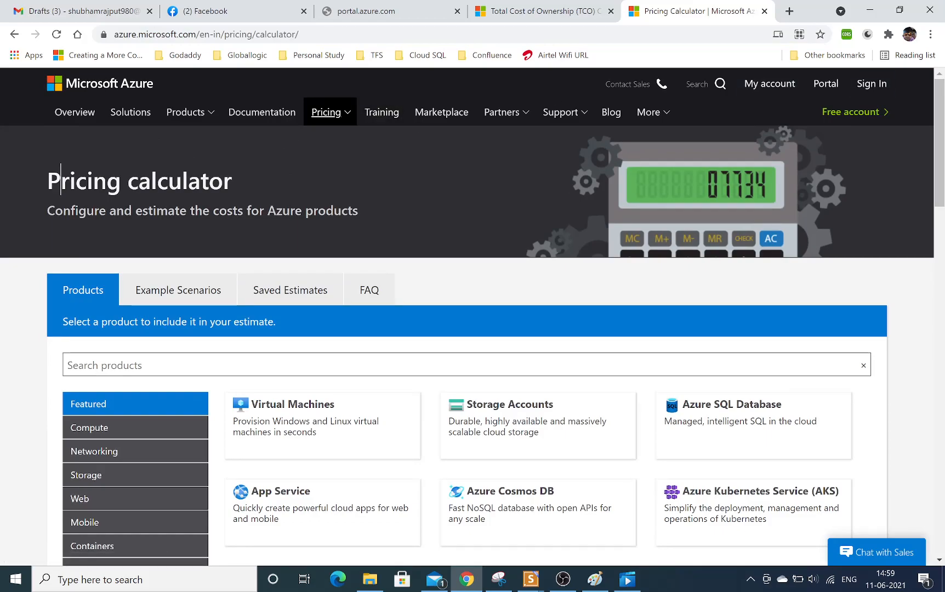
left_click_drag(60, 179, 139, 180)
left_click_drag(122, 34, 291, 80)
left_click(362, 175)
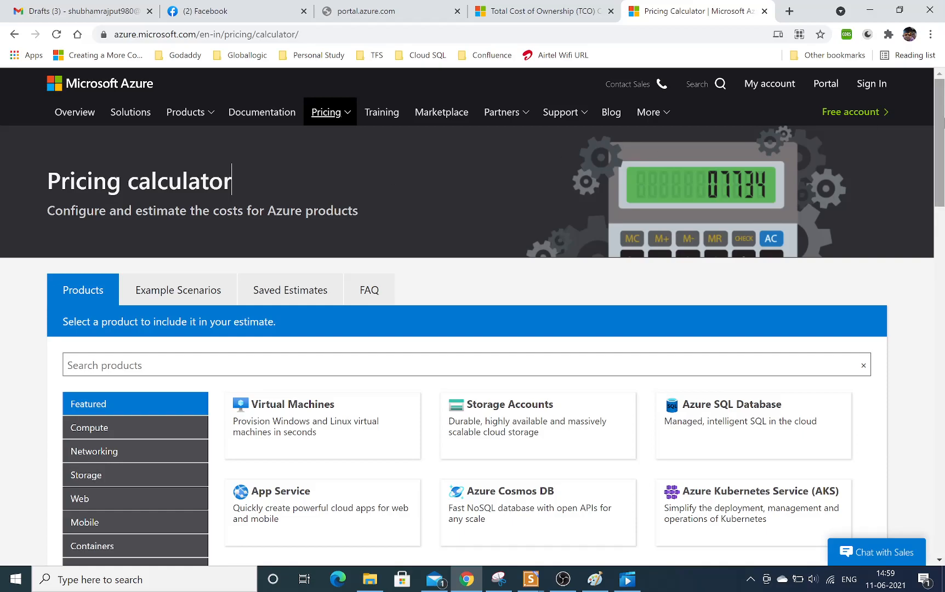
scroll(942, 182, "down", 3)
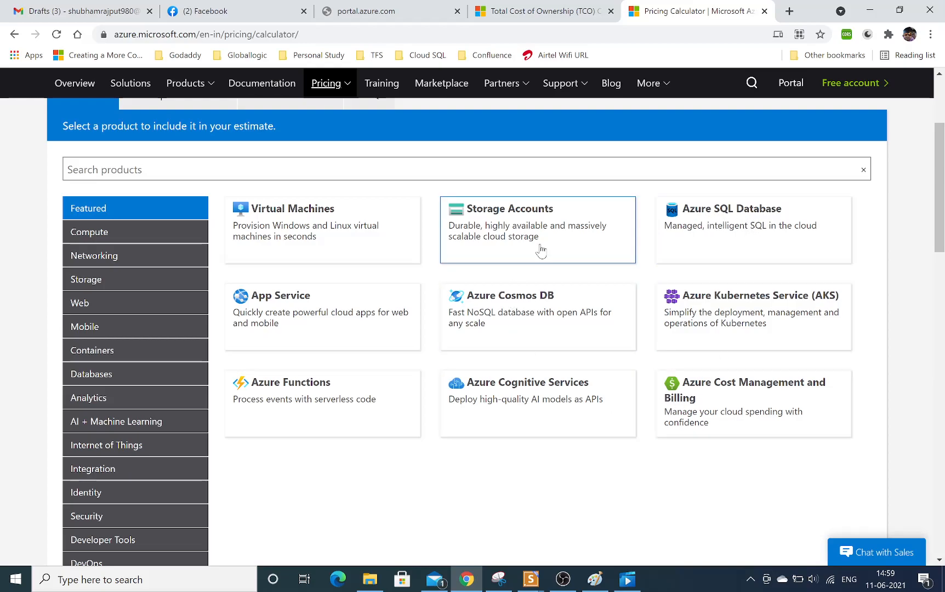
Browse the calculator's Compute, Networking, Storage and Web product categories.
left_click(141, 238)
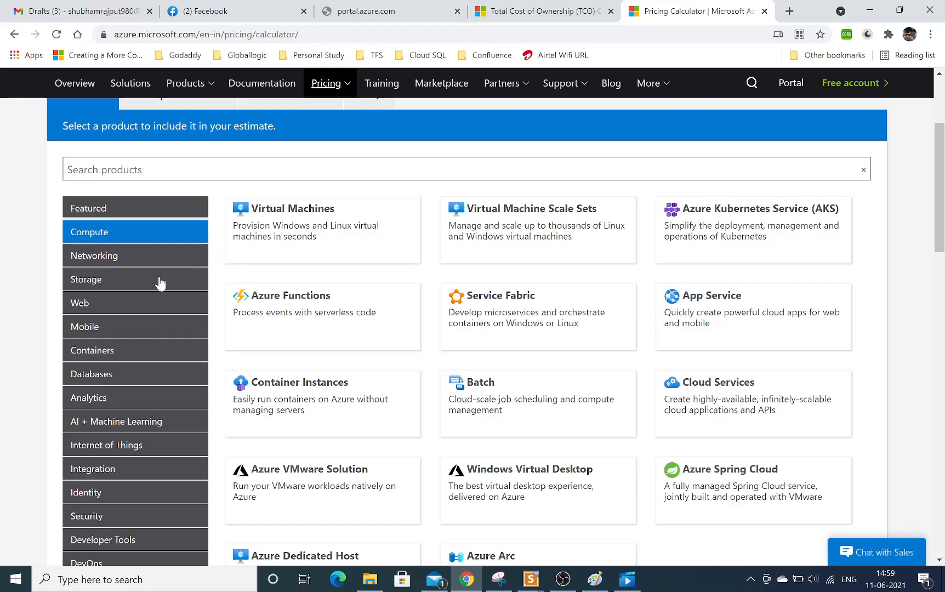
left_click(145, 261)
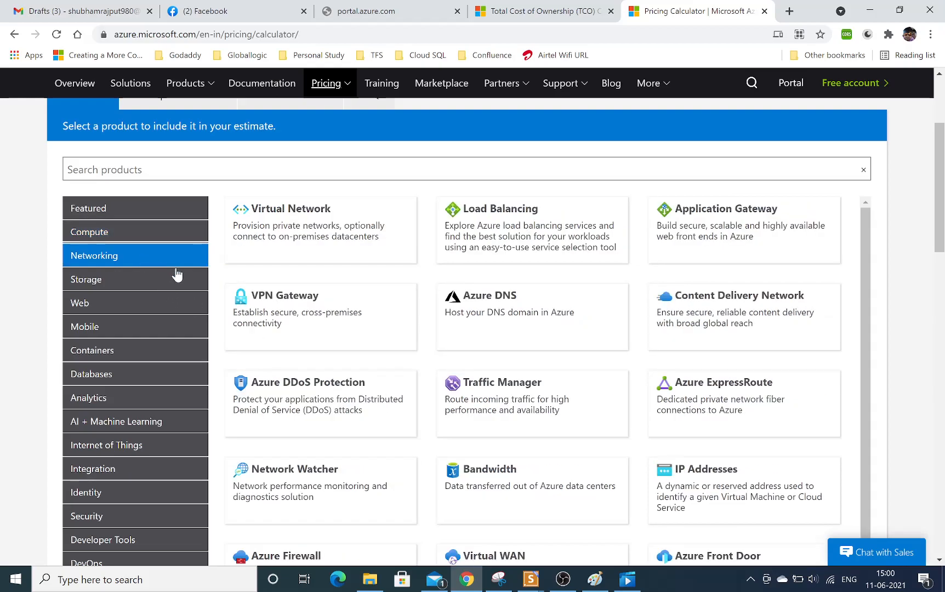
left_click(100, 286)
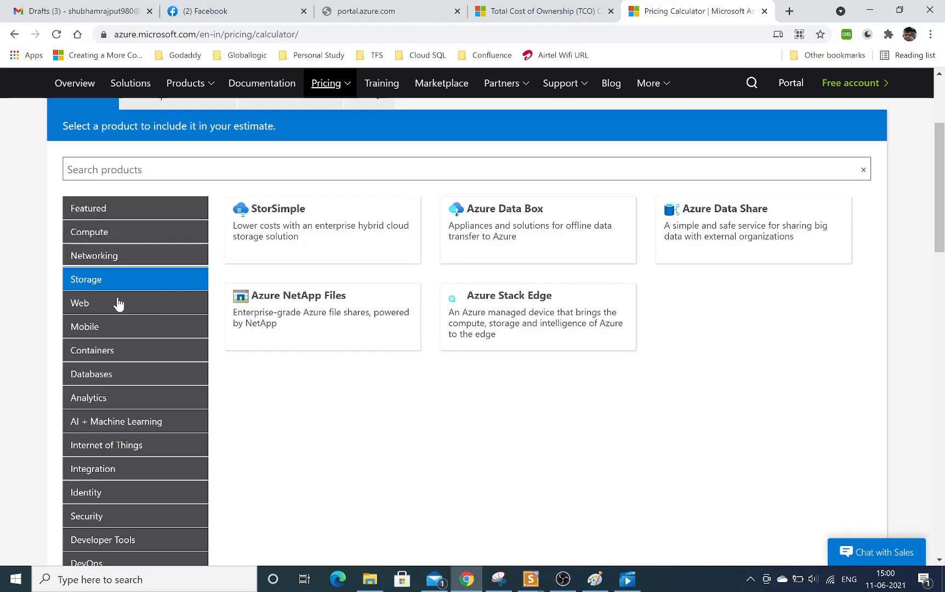
left_click(118, 305)
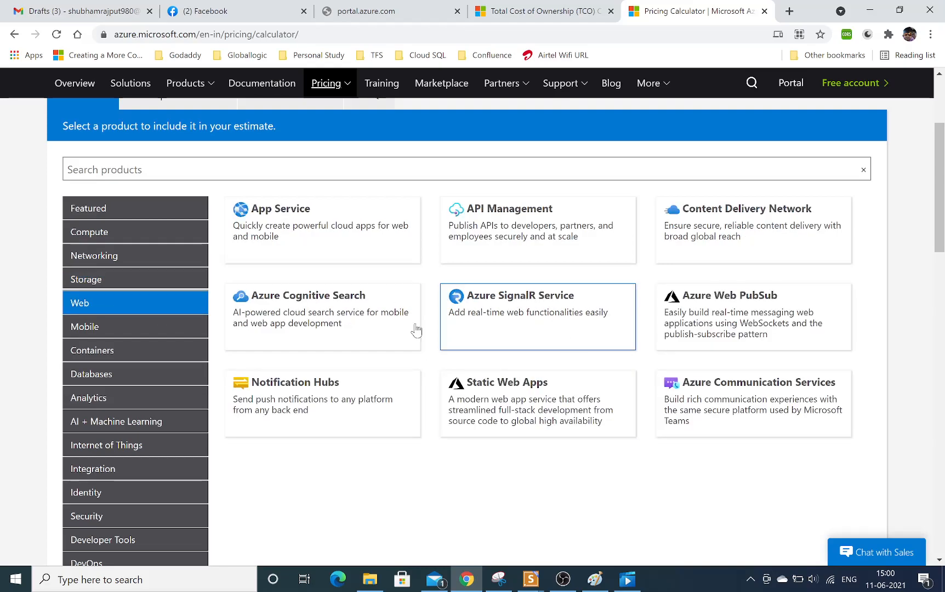
Add Virtual Machines from the Featured products to the estimate and go to its configuration section.
left_click(125, 214)
left_click(311, 226)
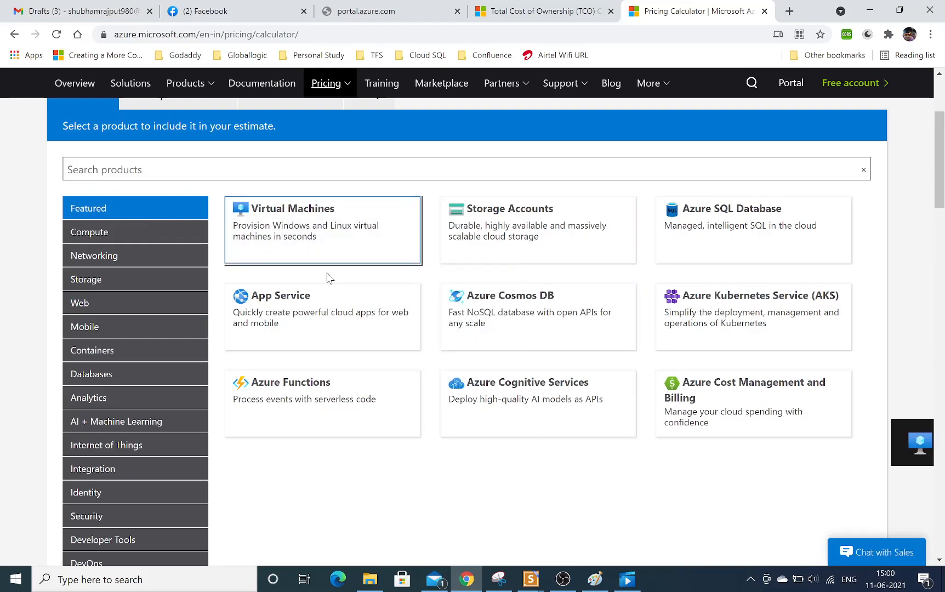
left_click(912, 445)
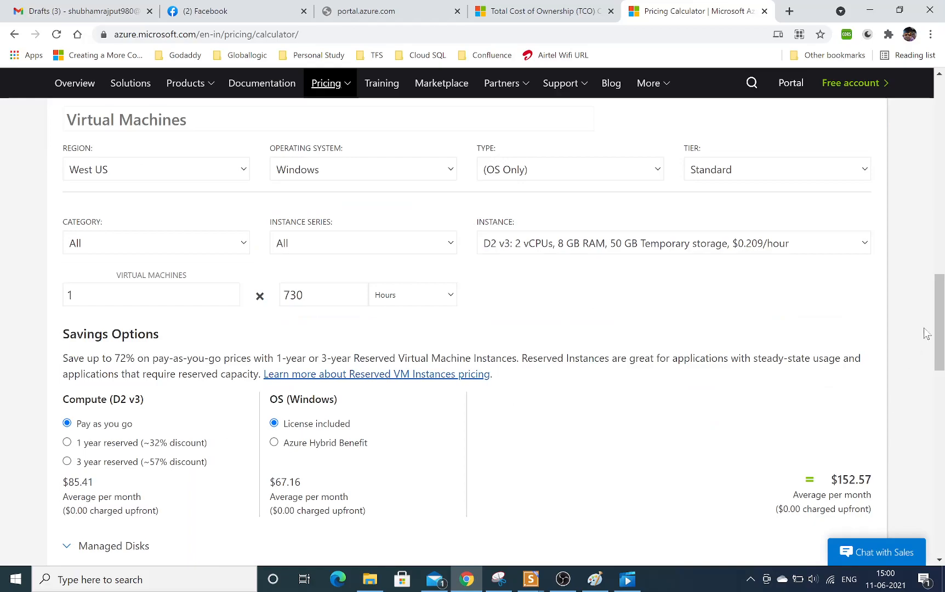
Examine the Virtual Machines entry in the estimate, including its default instance summary and its upfront and monthly costs.
left_click_drag(939, 333, 938, 282)
left_click(64, 279)
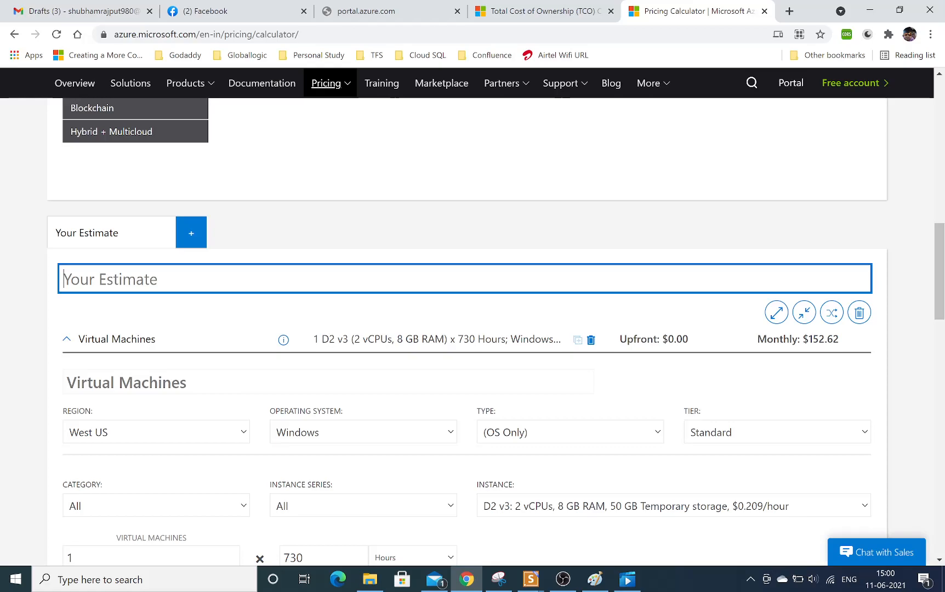
left_click_drag(943, 248, 943, 273)
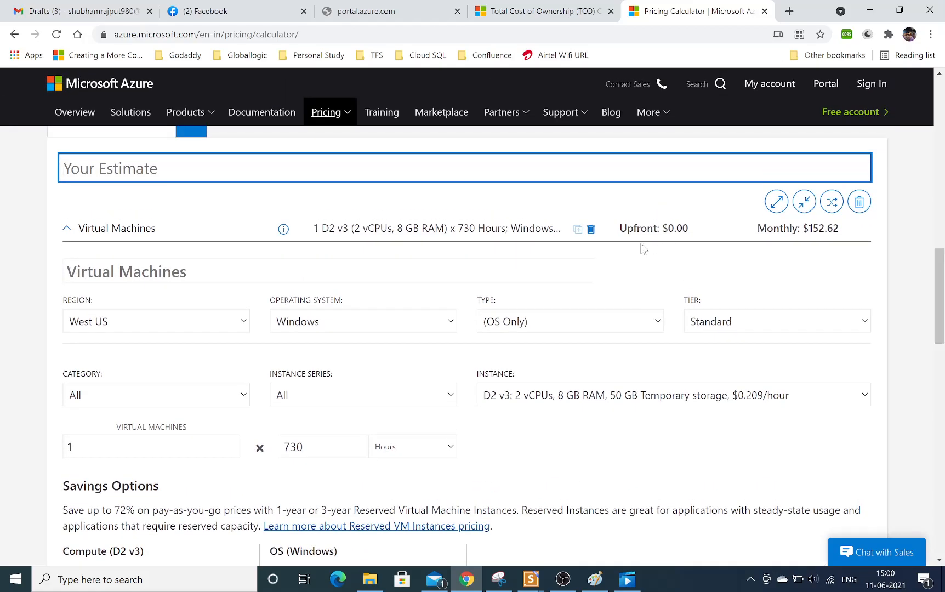
left_click(485, 229)
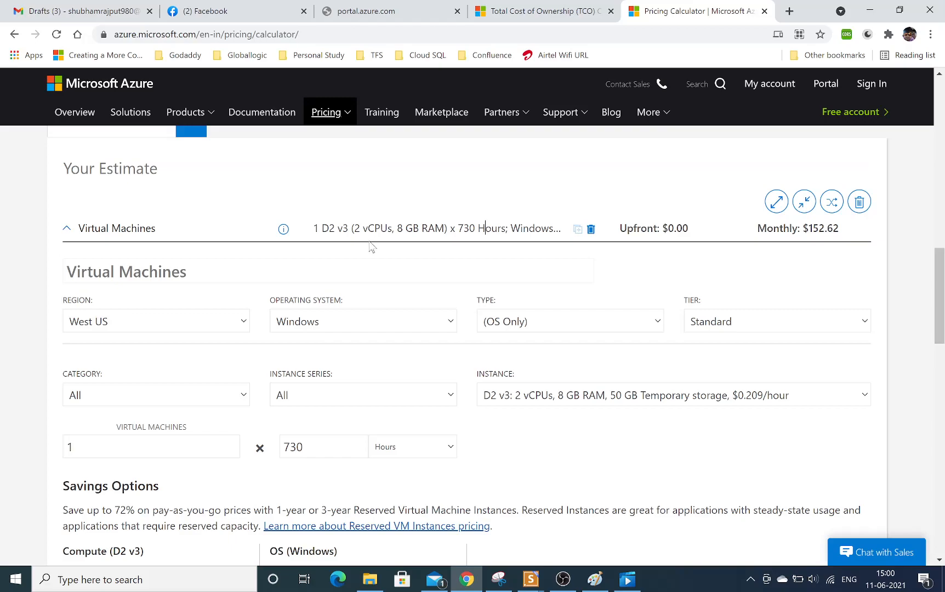
left_click_drag(313, 228, 403, 228)
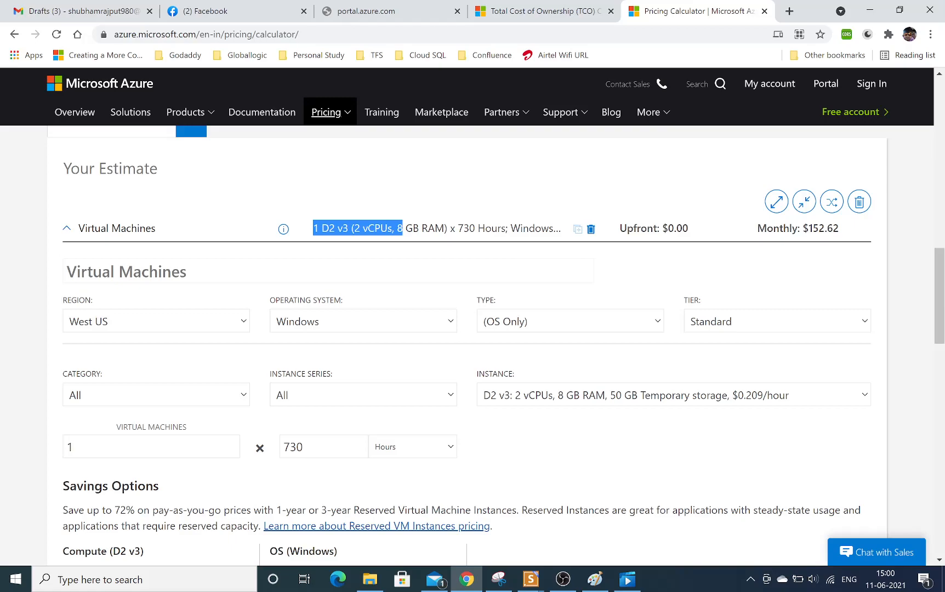
left_click_drag(803, 228, 842, 232)
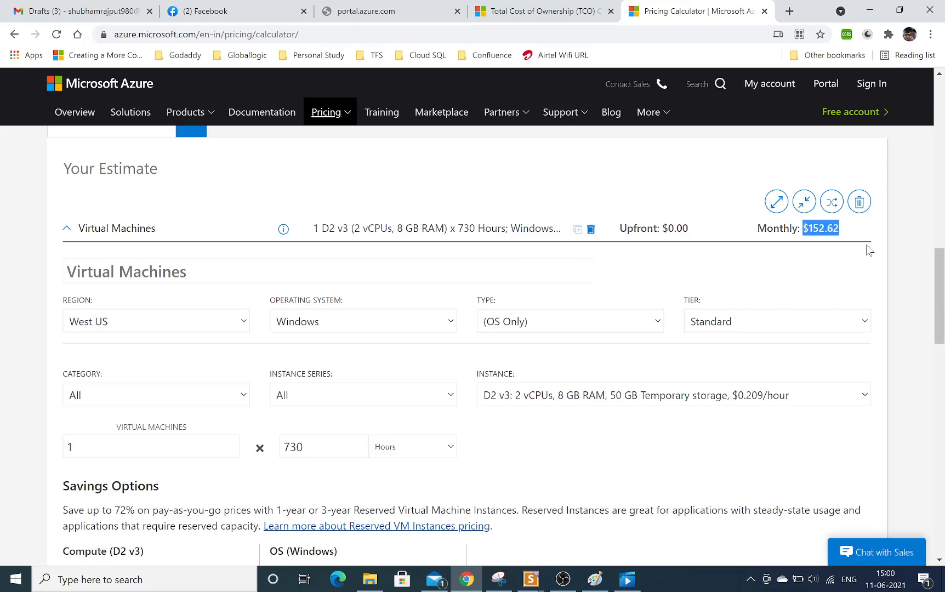
Set the virtual machine's region to Central India.
left_click(185, 327)
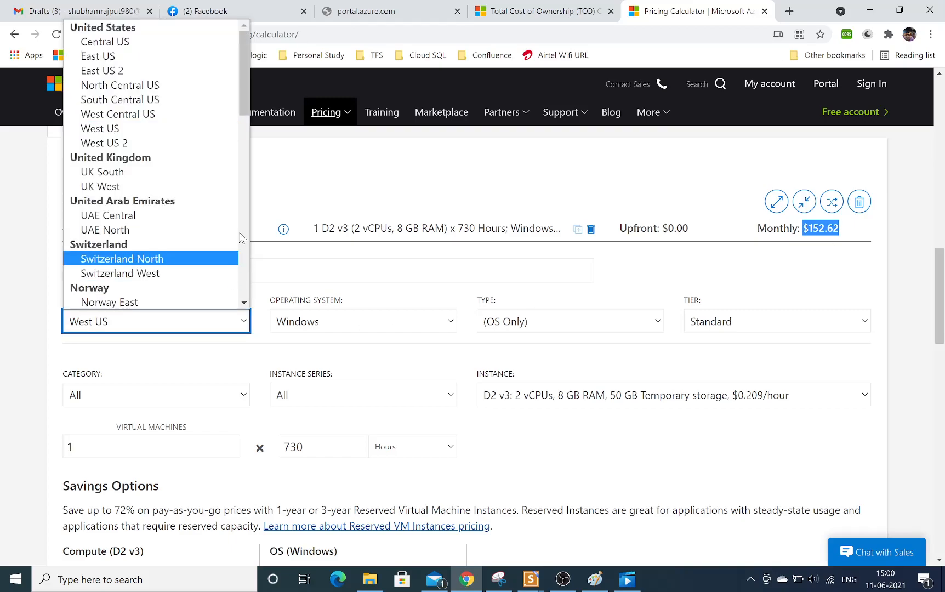
mouse_move(243, 82)
left_mouse_down()
mouse_move(243, 116)
mouse_move(243, 80)
left_mouse_up()
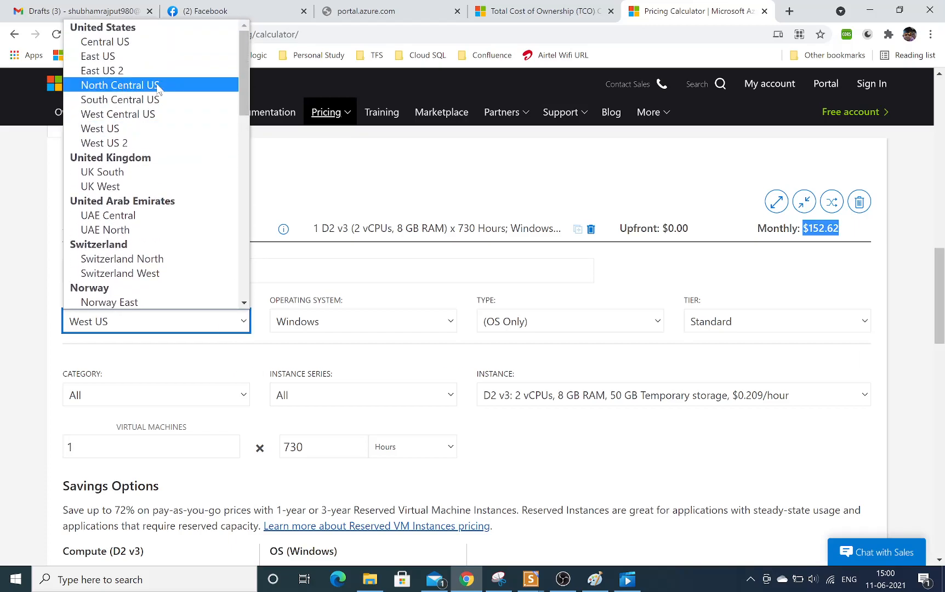
left_click_drag(242, 77, 243, 154)
left_click(186, 155)
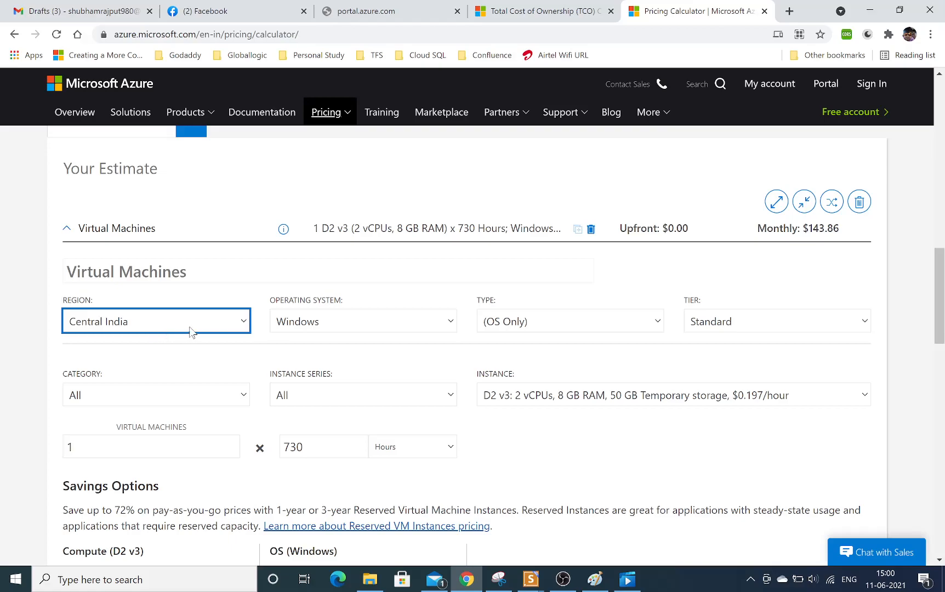
Keep Windows as the operating system, set the virtual machine type to SQL Server, and check the available license options.
left_click(404, 323)
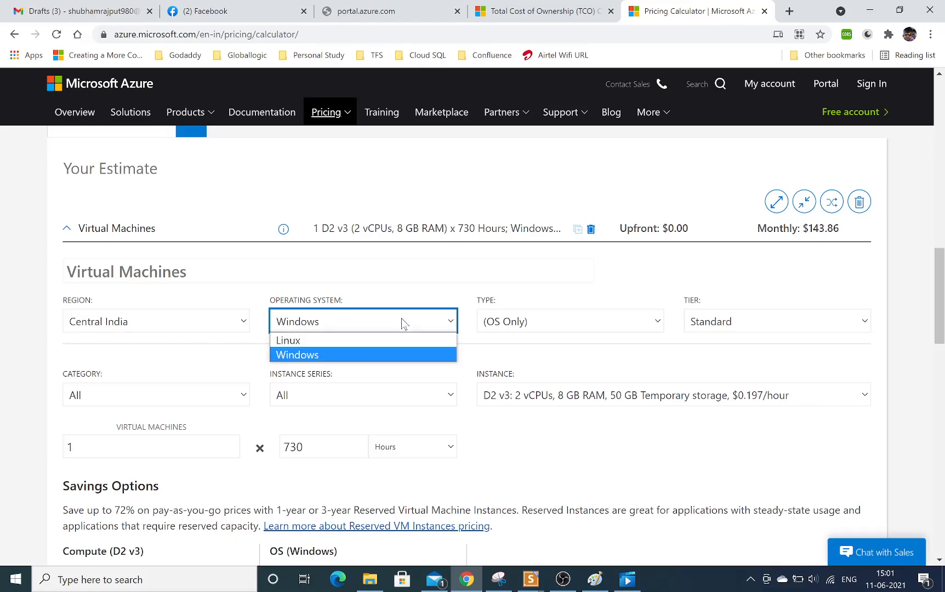
left_click(336, 358)
left_click(530, 325)
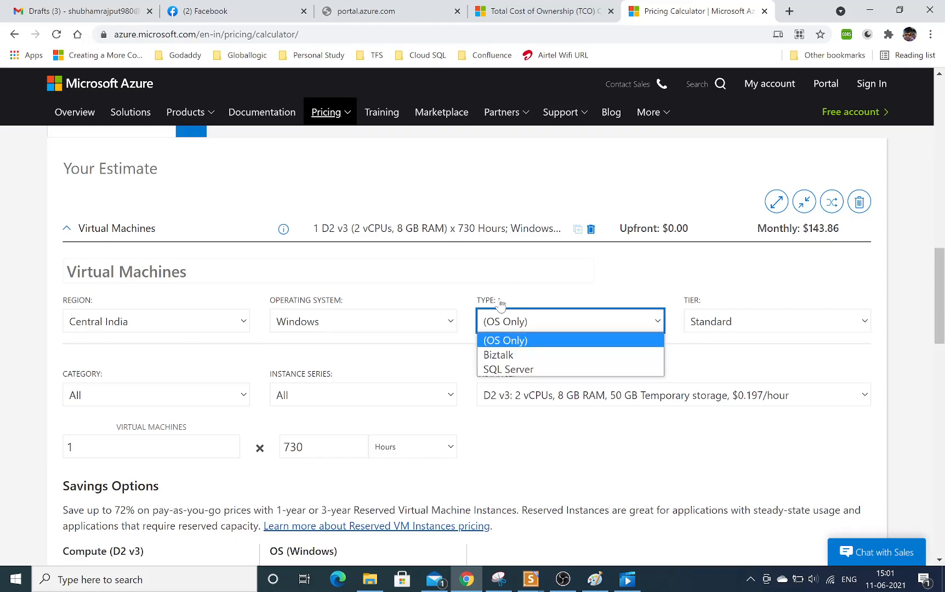
left_click(511, 372)
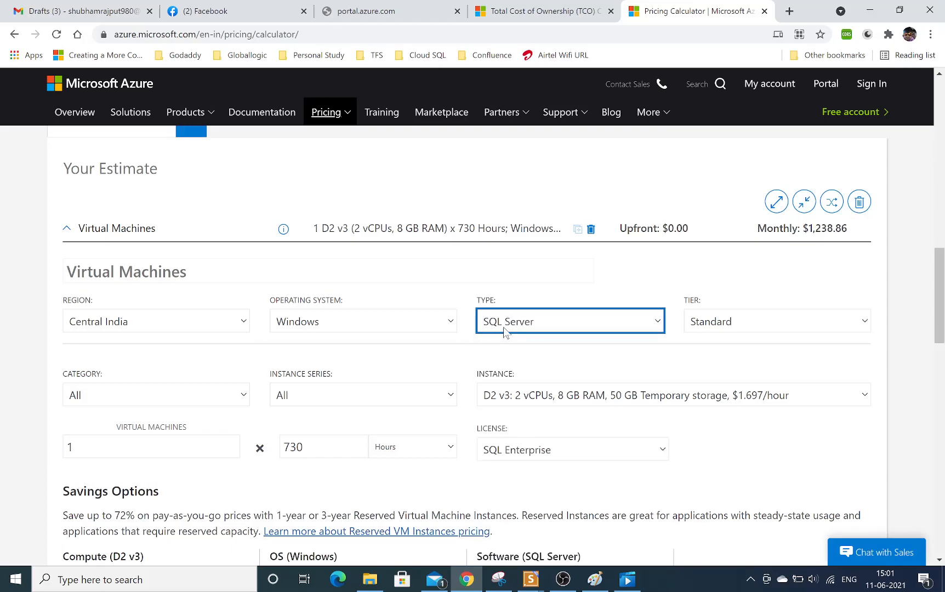
left_click(545, 451)
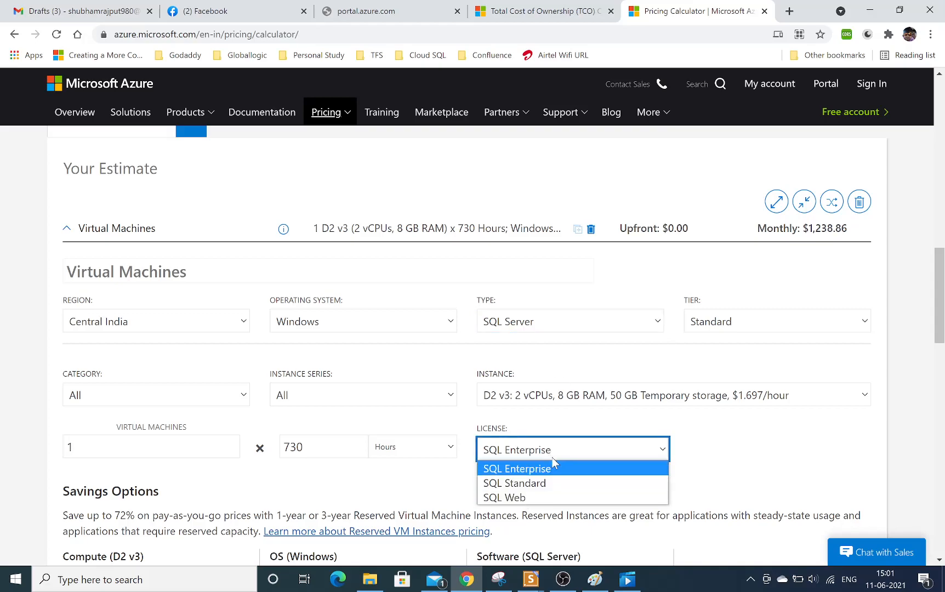
left_click(716, 428)
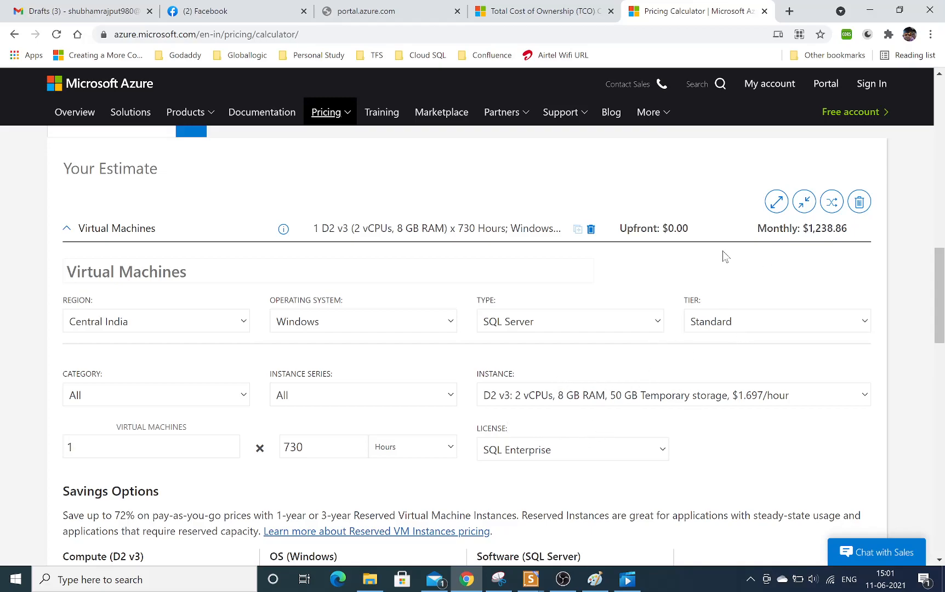
Switch the virtual machine type to (OS Only) and back to SQL Server to compare their monthly costs.
left_click(496, 323)
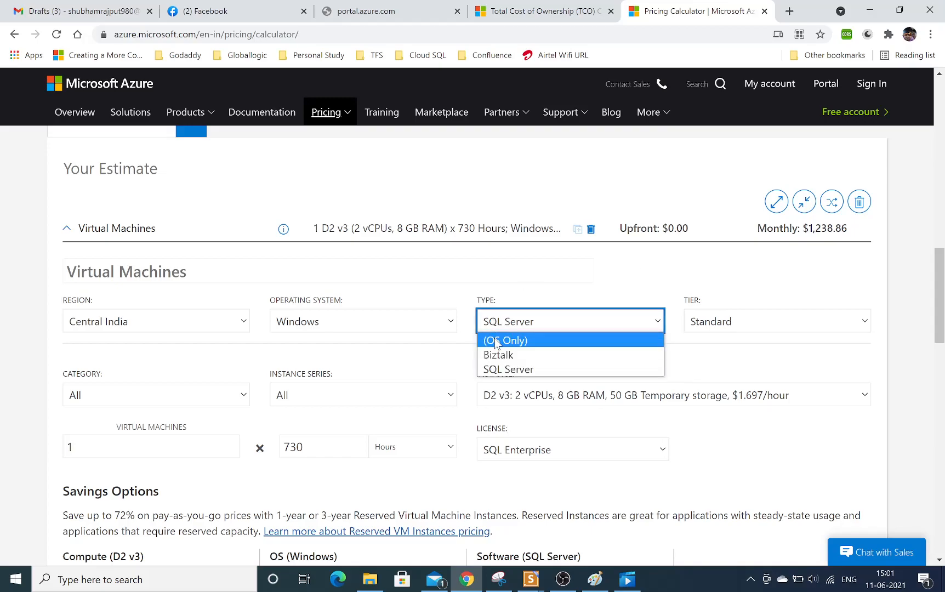
left_click(496, 342)
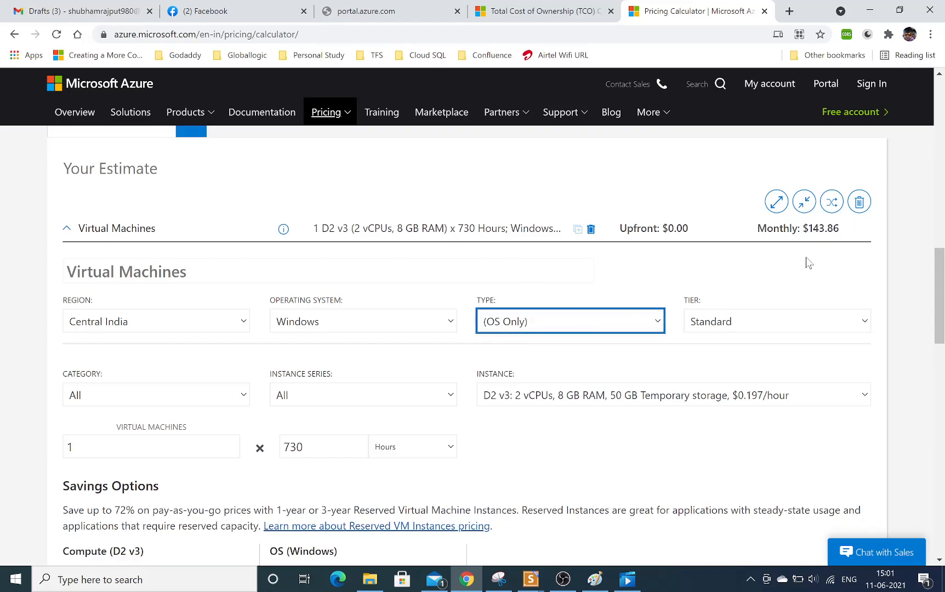
left_click_drag(809, 228, 839, 229)
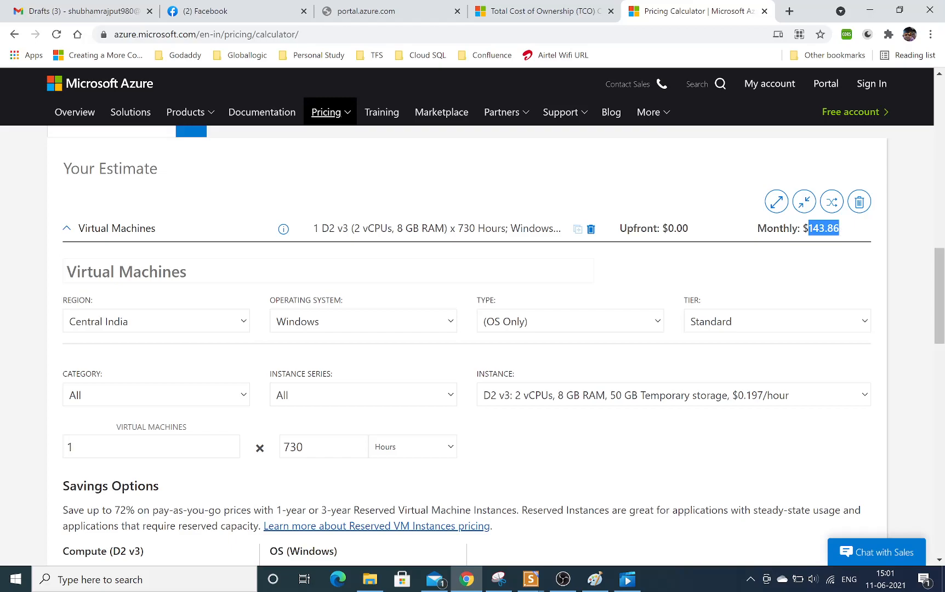
left_click(576, 327)
left_click(521, 370)
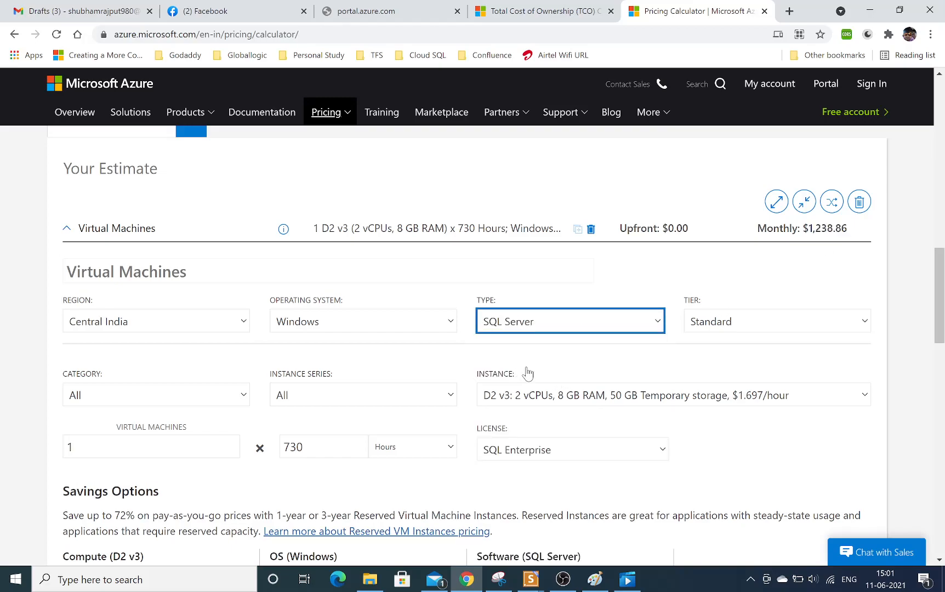
left_click_drag(803, 229, 836, 228)
Try the SQL Standard license for its monthly cost, and set the license to SQL Web.
left_click(561, 450)
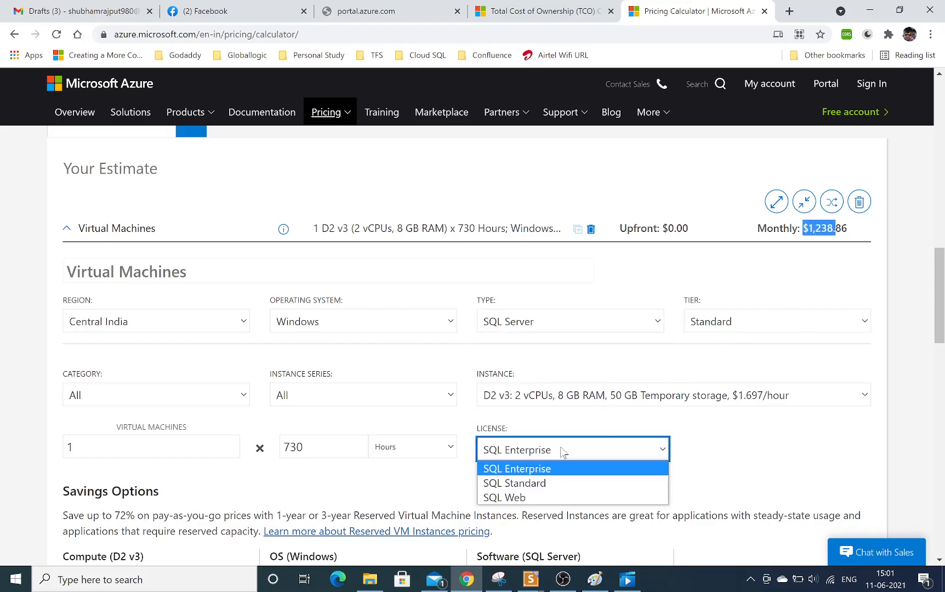
left_click(529, 488)
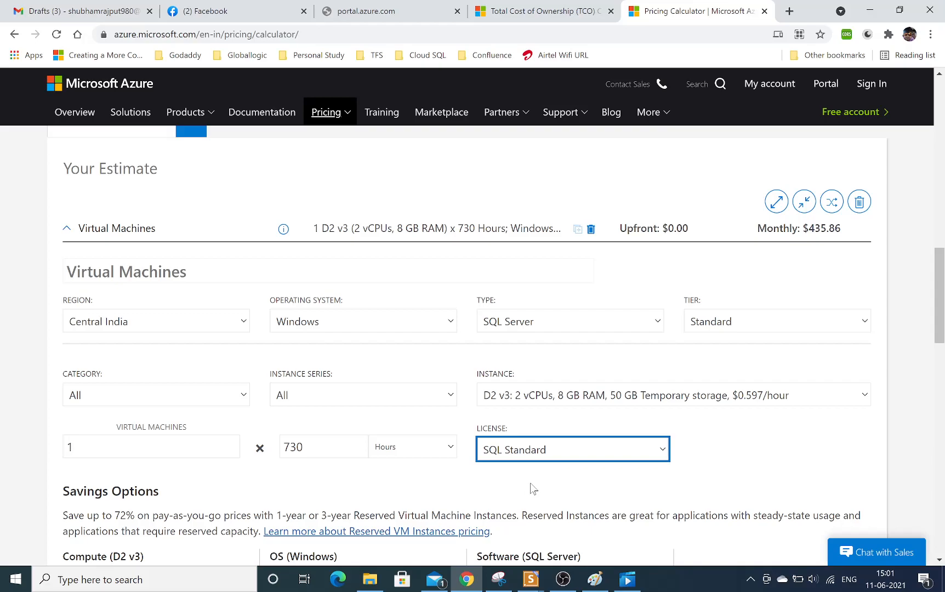
left_click(609, 447)
left_click(530, 496)
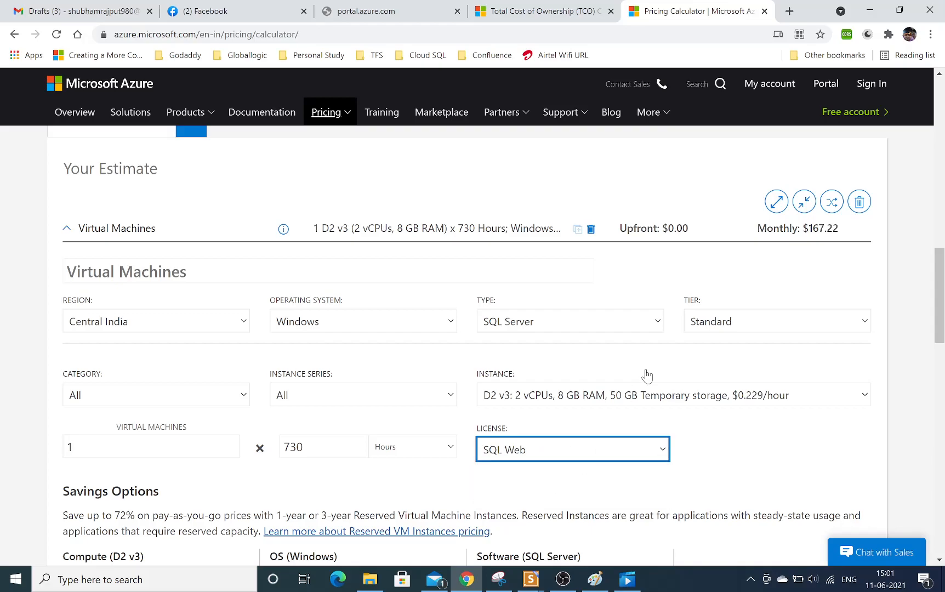
Review the available tier, category and instance series options for the virtual machine.
left_click(707, 328)
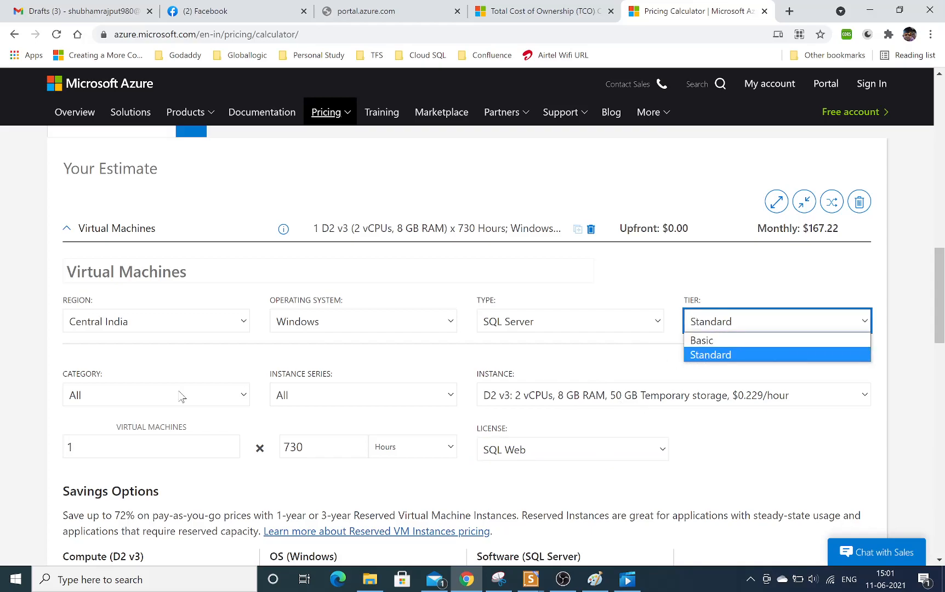
left_click(139, 395)
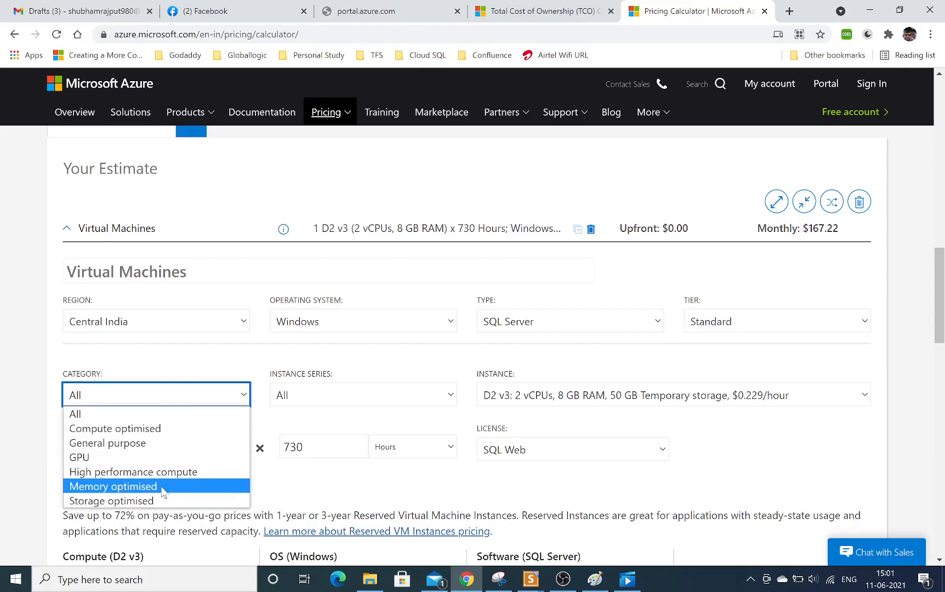
left_click(302, 365)
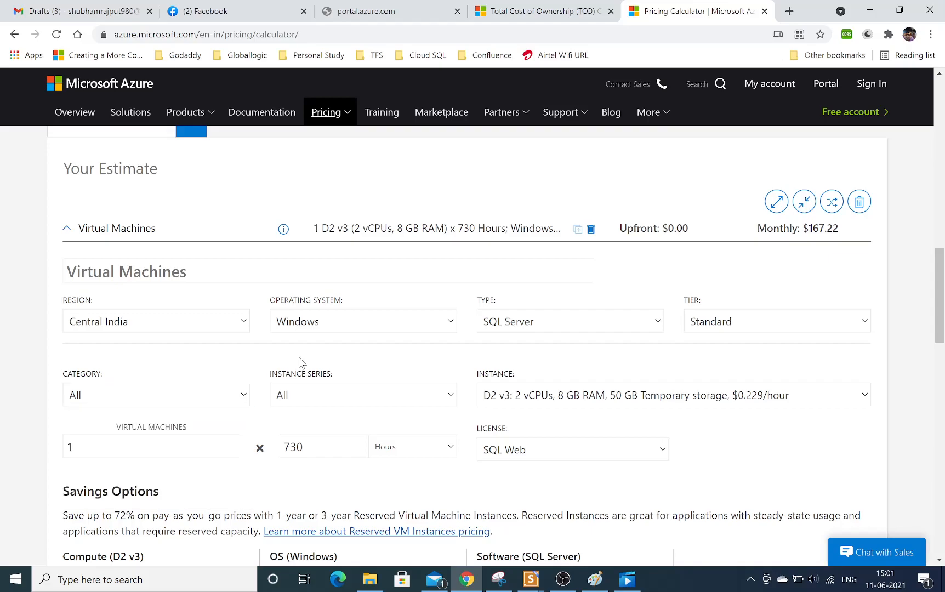
left_click(412, 390)
scroll(409, 367, "down", 1)
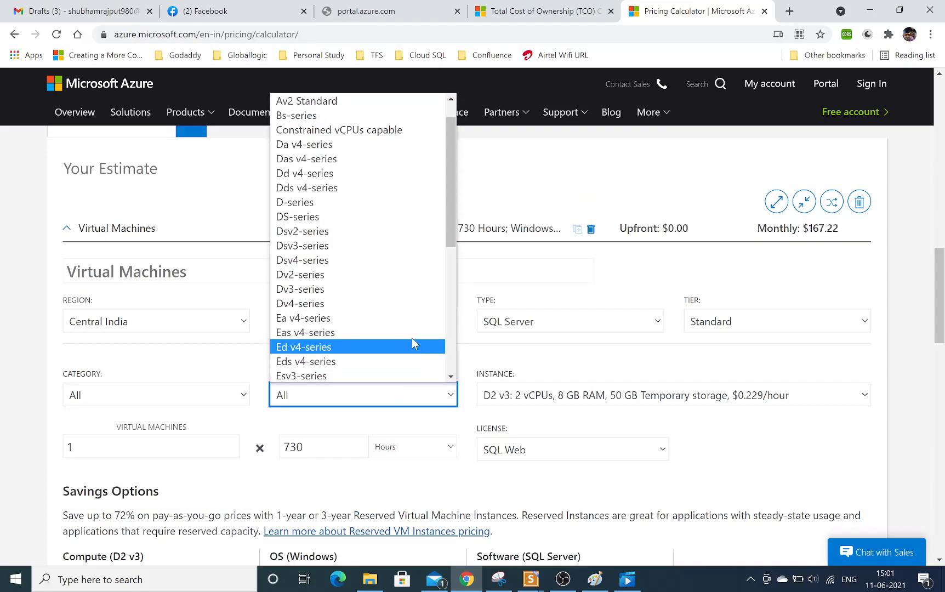
left_click(227, 369)
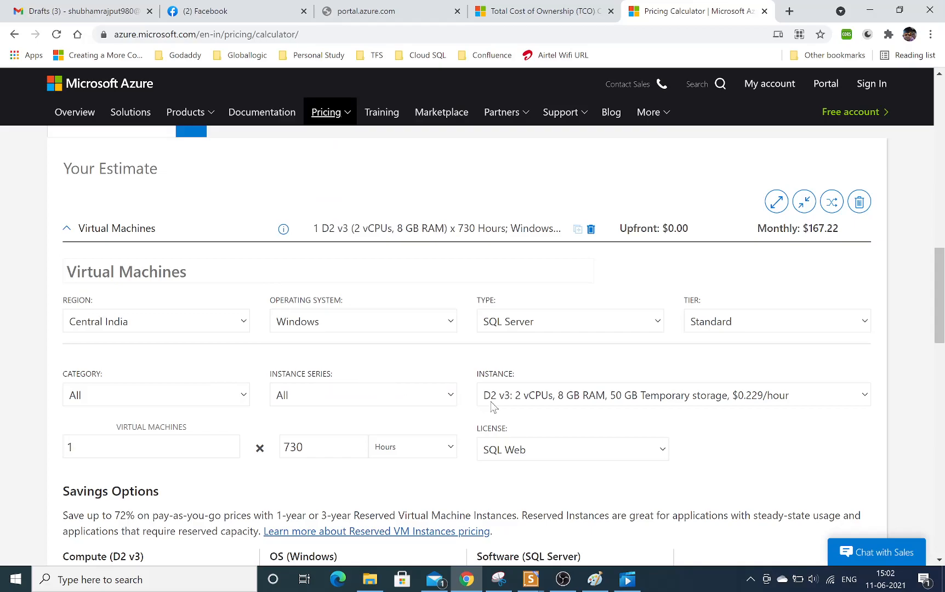
Review the available instance sizes with their hourly prices and the number of virtual machines.
left_click(833, 393)
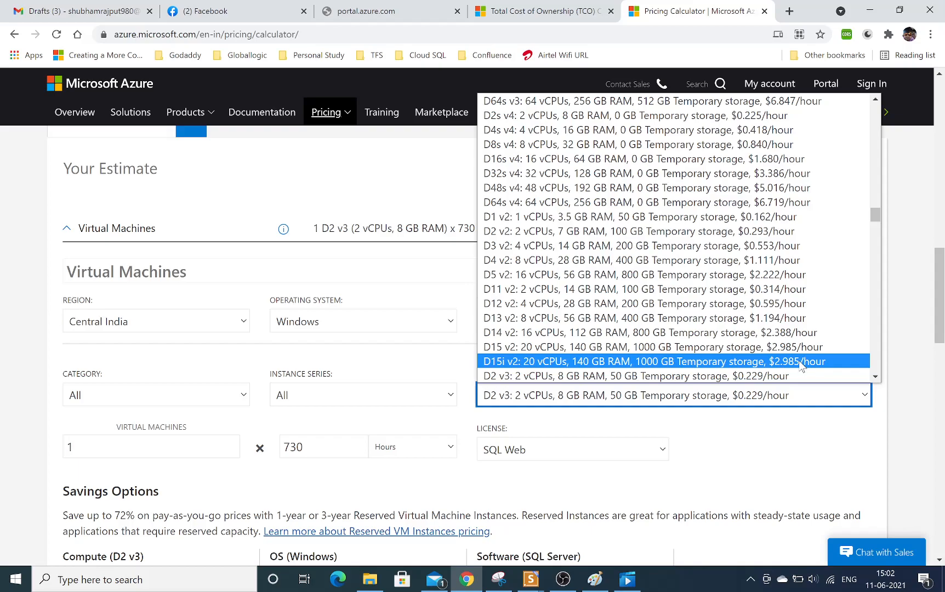
left_click(808, 450)
left_click_drag(76, 447, 68, 447)
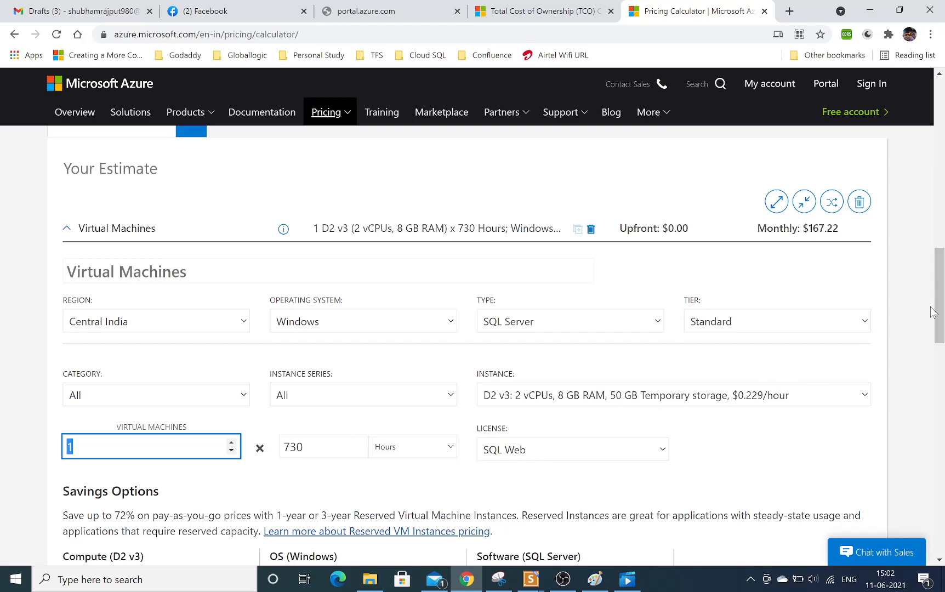
Examine the average monthly costs for compute, Windows and SQL Server under Savings Options.
scroll(935, 317, "down", 3)
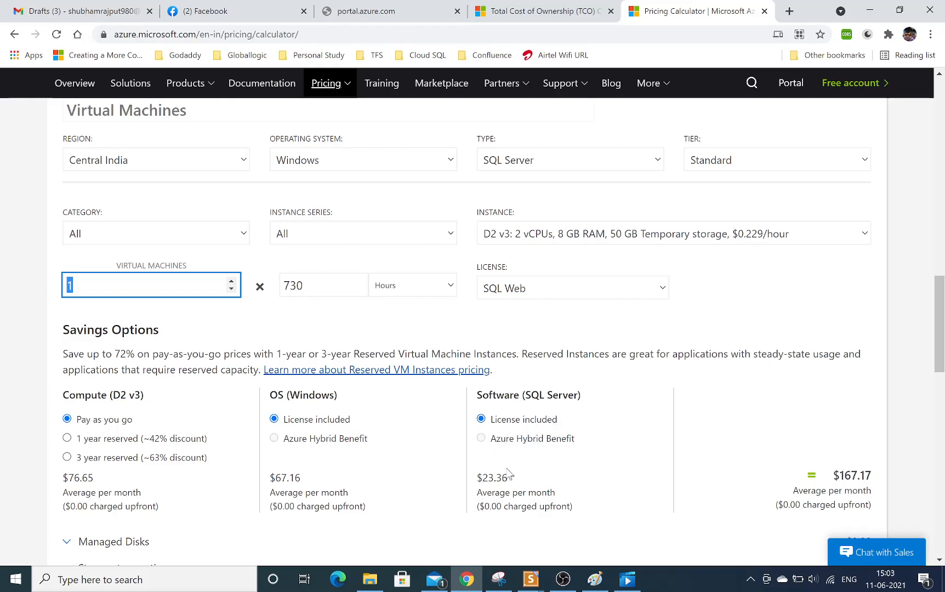
left_click_drag(476, 481, 531, 476)
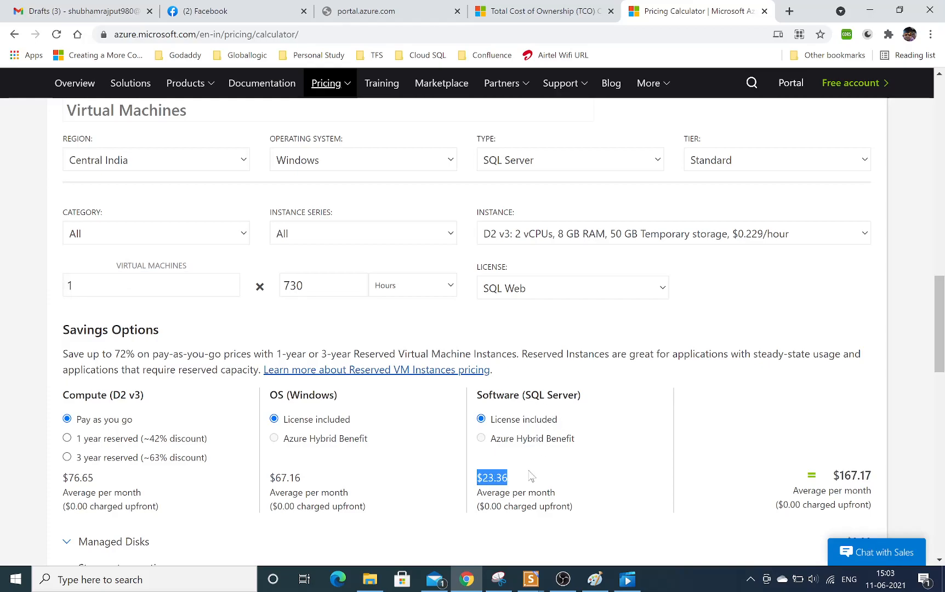
left_click_drag(275, 478, 305, 478)
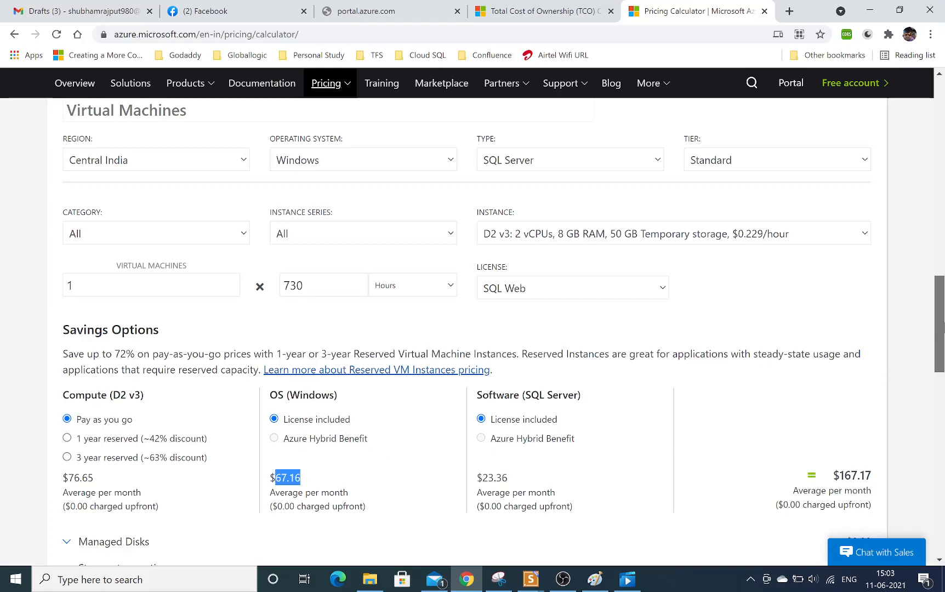
Expand the Managed Disks section and check which disk tiers are available.
scroll(938, 365, "down", 3)
left_click(93, 381)
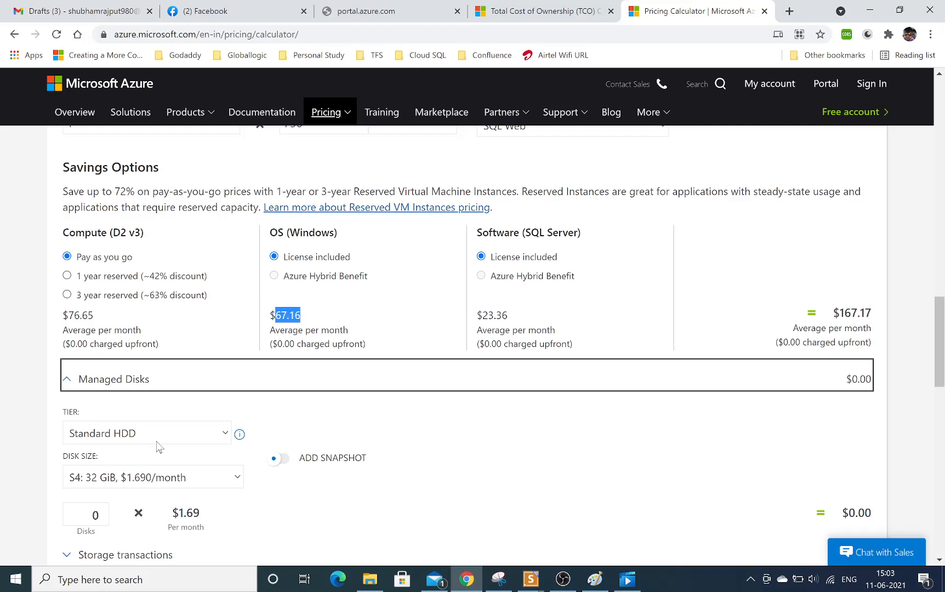
left_click(202, 433)
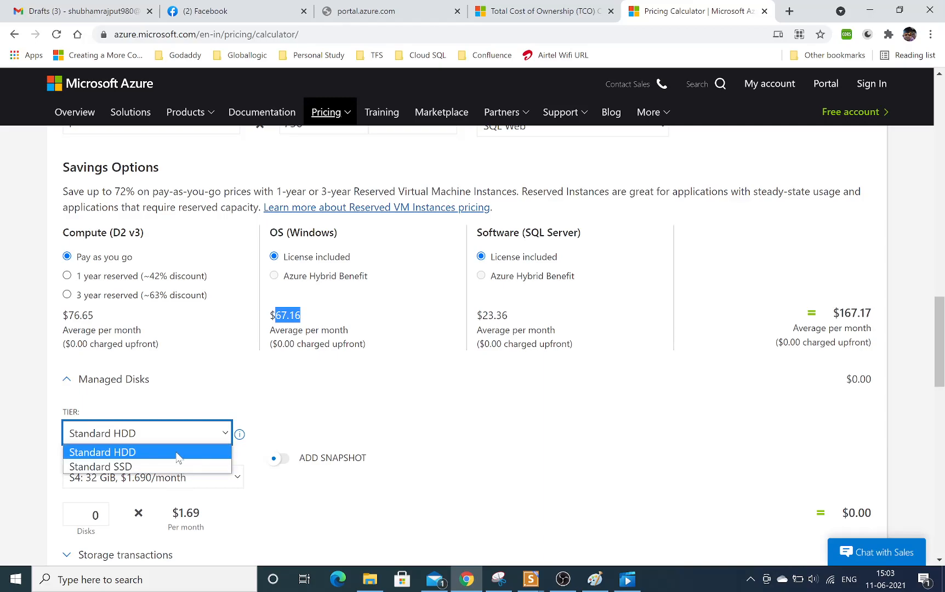
left_click(272, 424)
Change the virtual machine's region to East US.
left_click_drag(939, 298, 941, 243)
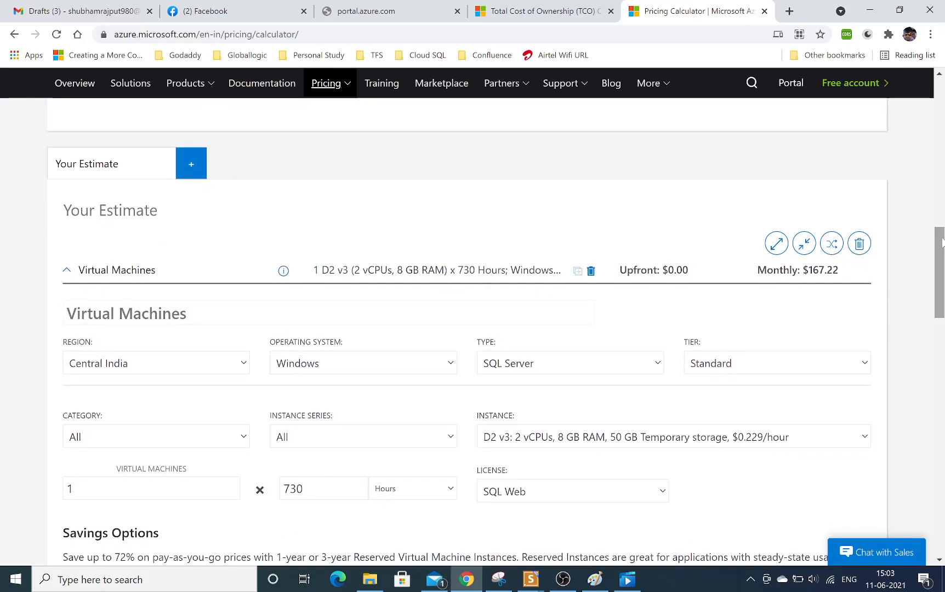
left_click(192, 366)
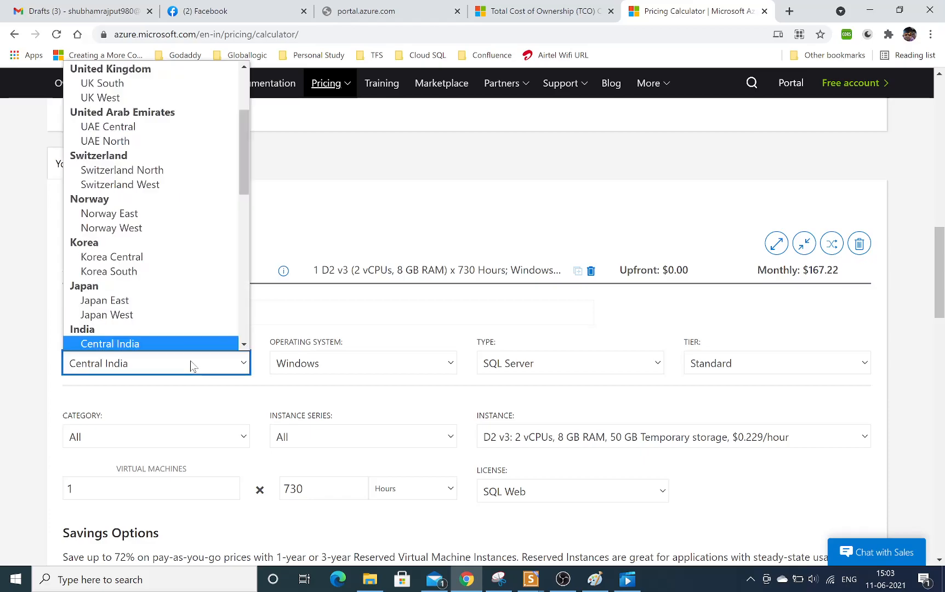
left_click(245, 79)
scroll(244, 79, "up", 3)
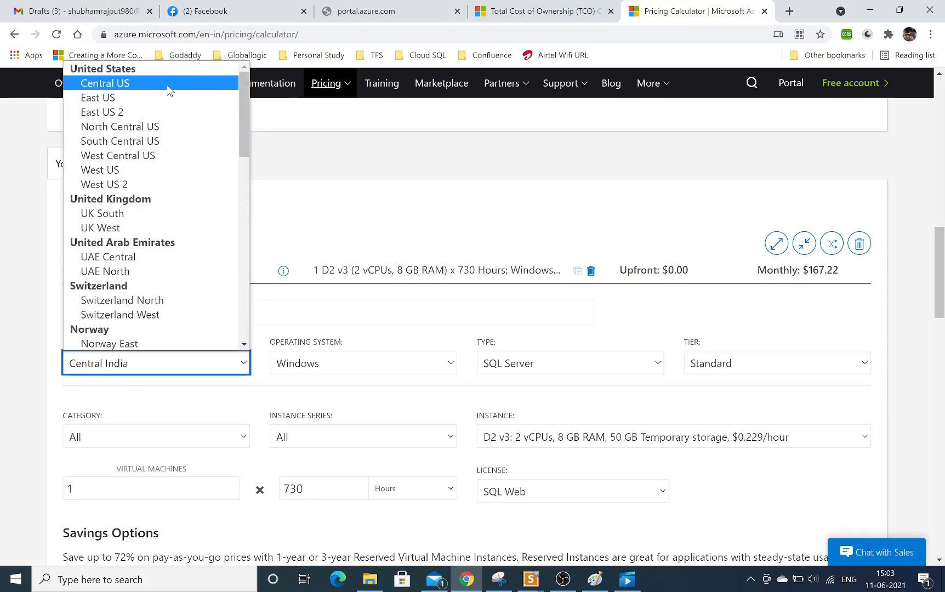
left_click(146, 95)
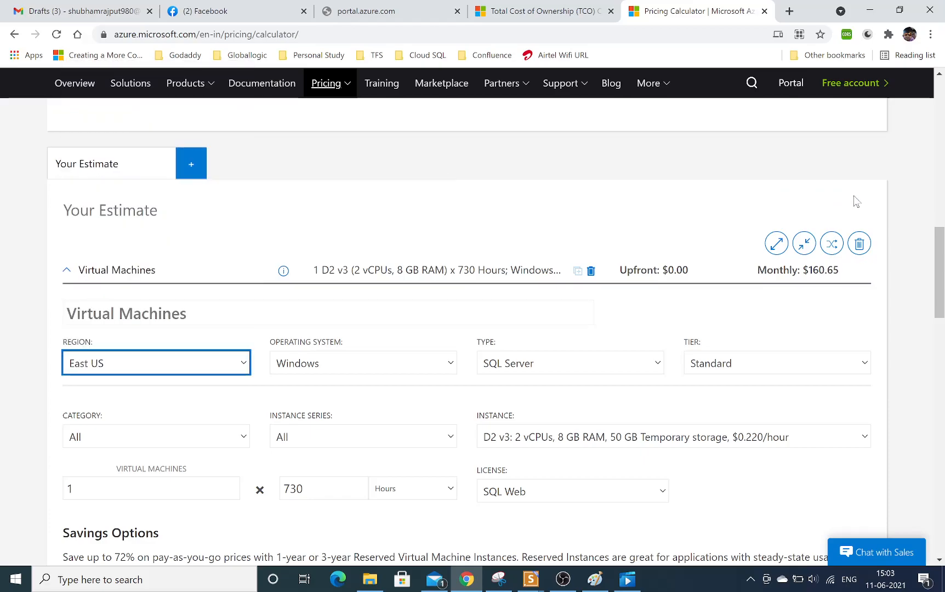
Set the managed disk tier to Standard SSD and expand the Storage transactions section.
scroll(917, 339, "down", 9)
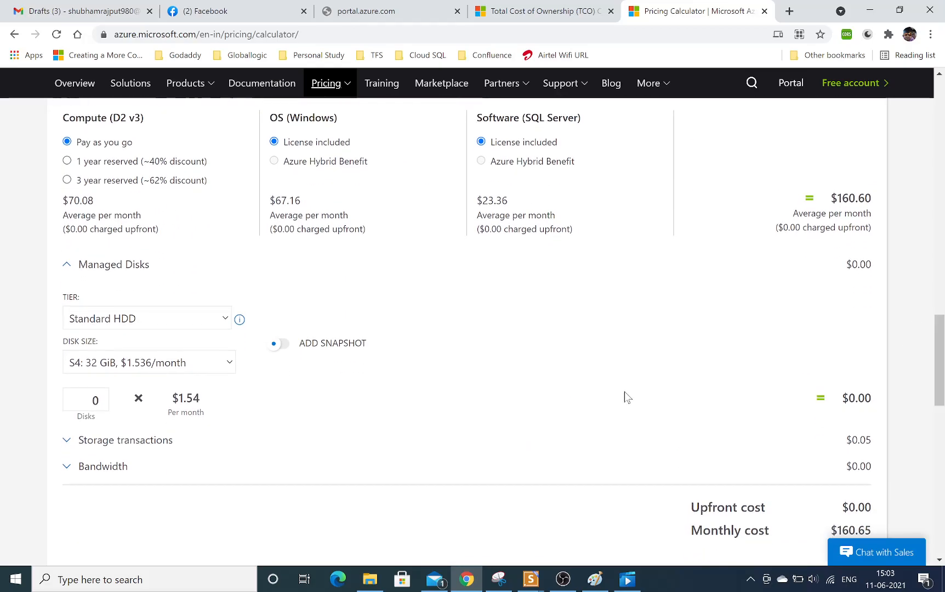
left_click(154, 321)
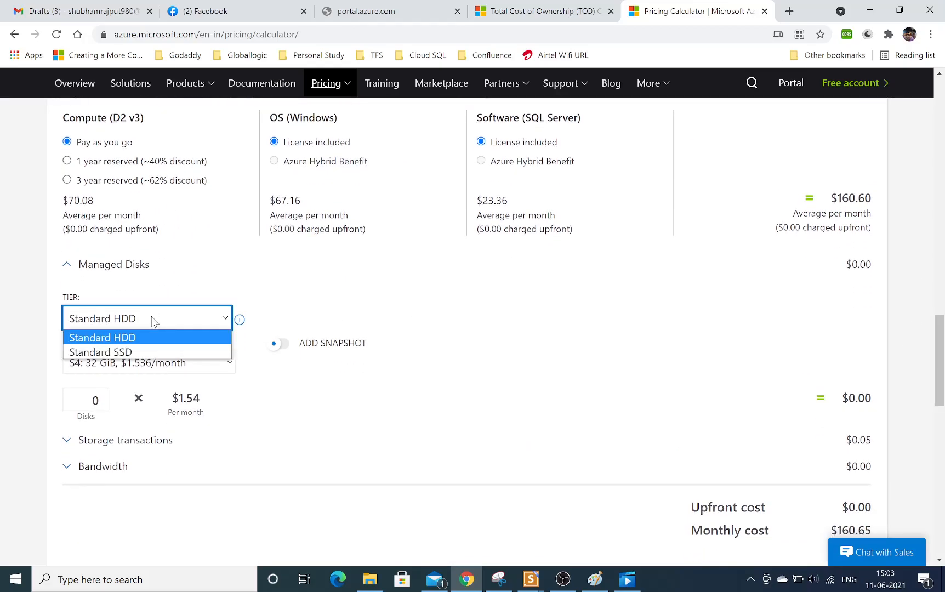
left_click(190, 308)
left_click(208, 322)
left_click(211, 353)
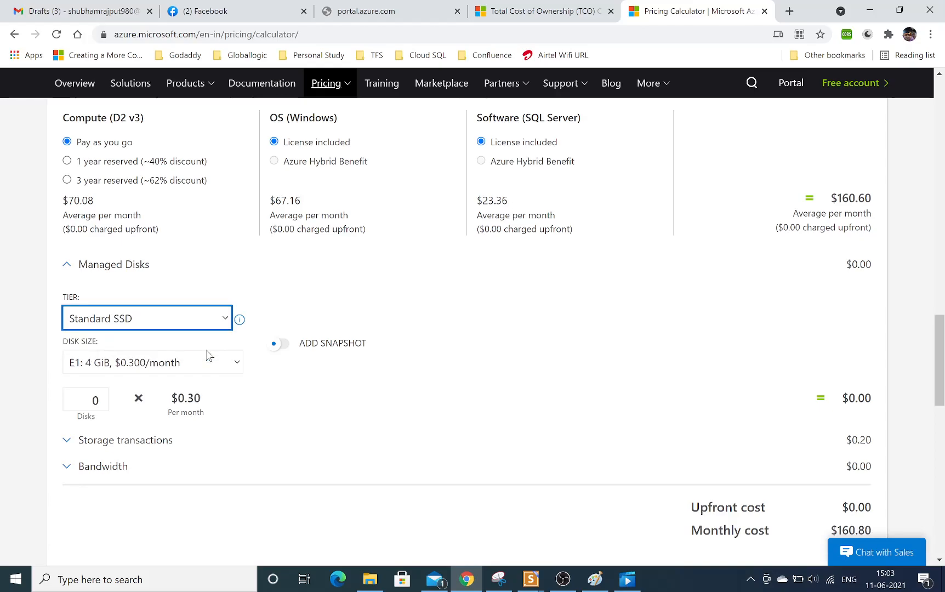
left_click(185, 447)
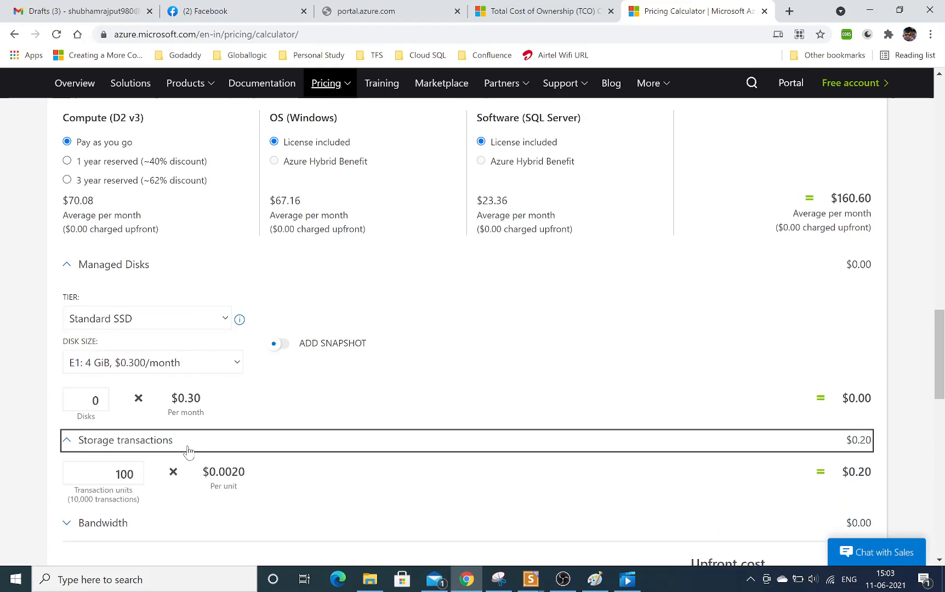
Recheck the managed disk tier options and set the disk size to E15: 256 GiB.
left_click(209, 321)
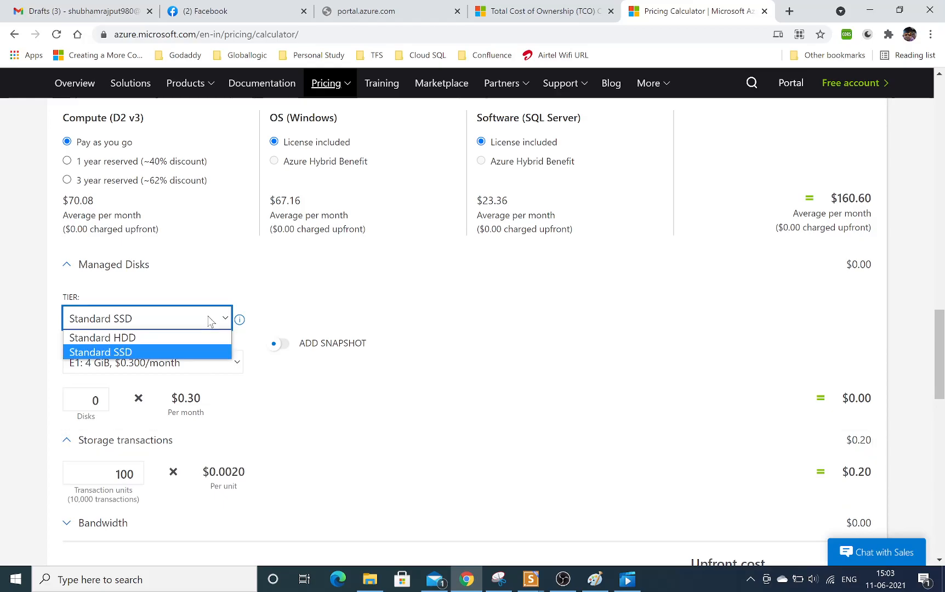
left_click(277, 299)
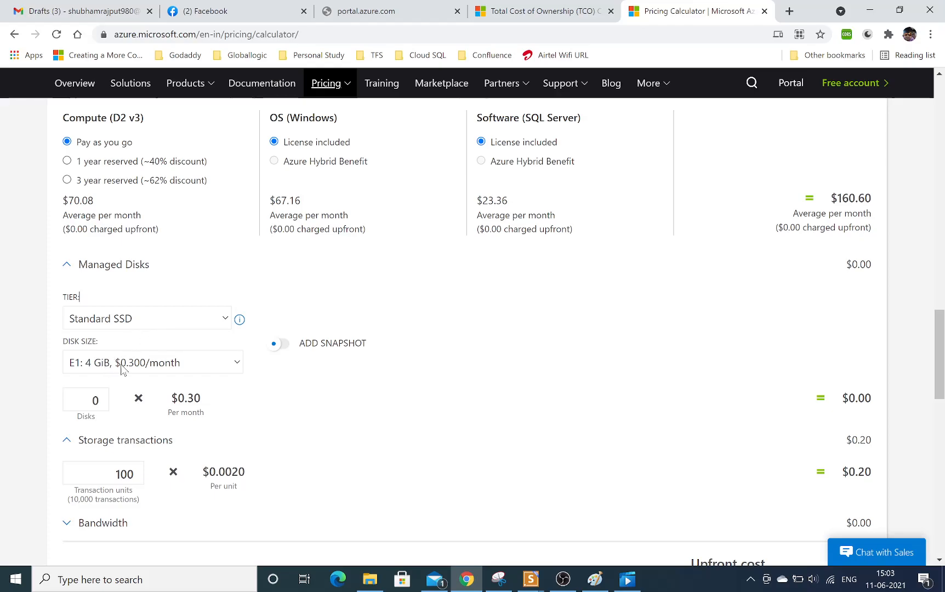
left_click(182, 364)
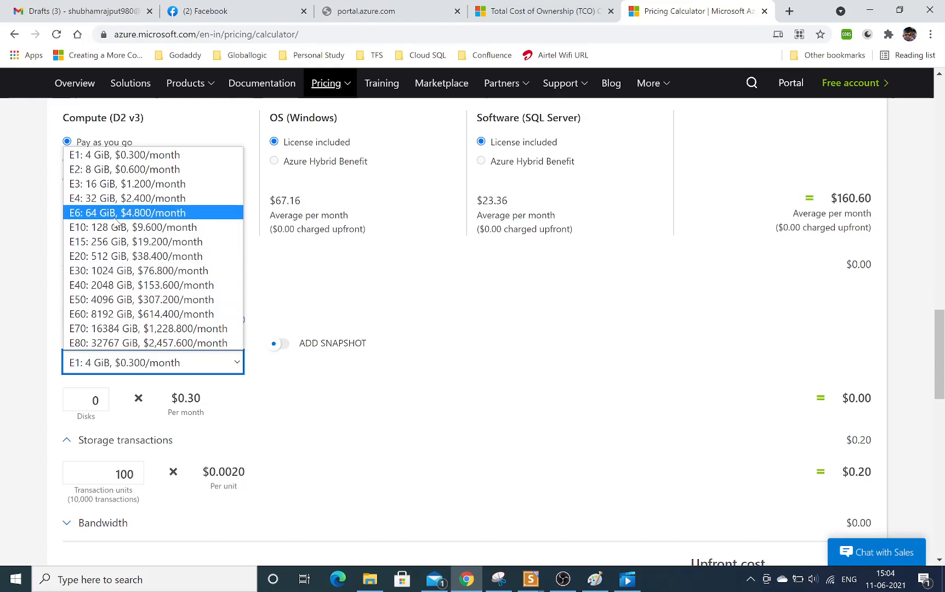
left_click(185, 248)
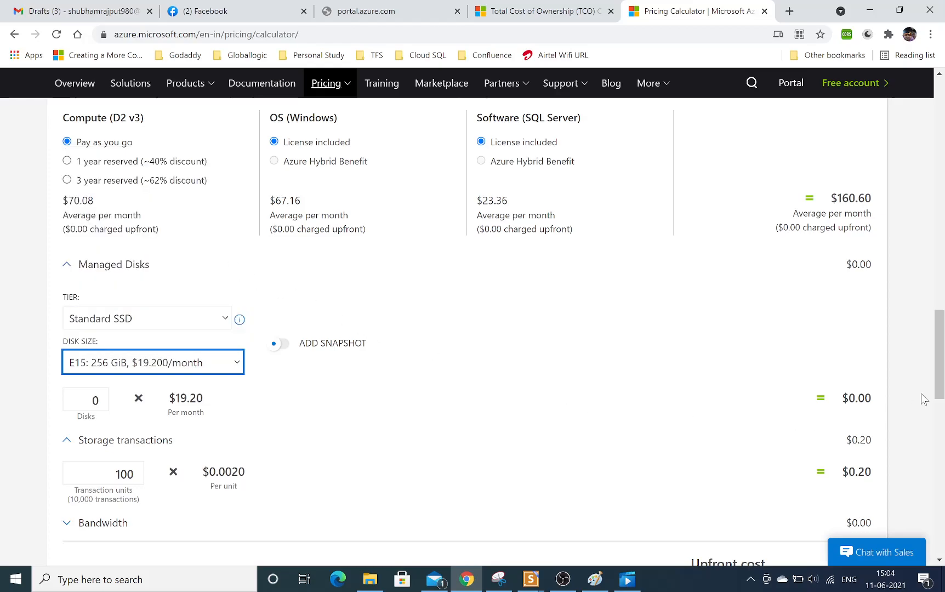
Review the storage transaction units and the monthly cost below the disk settings.
left_click_drag(941, 353, 941, 382)
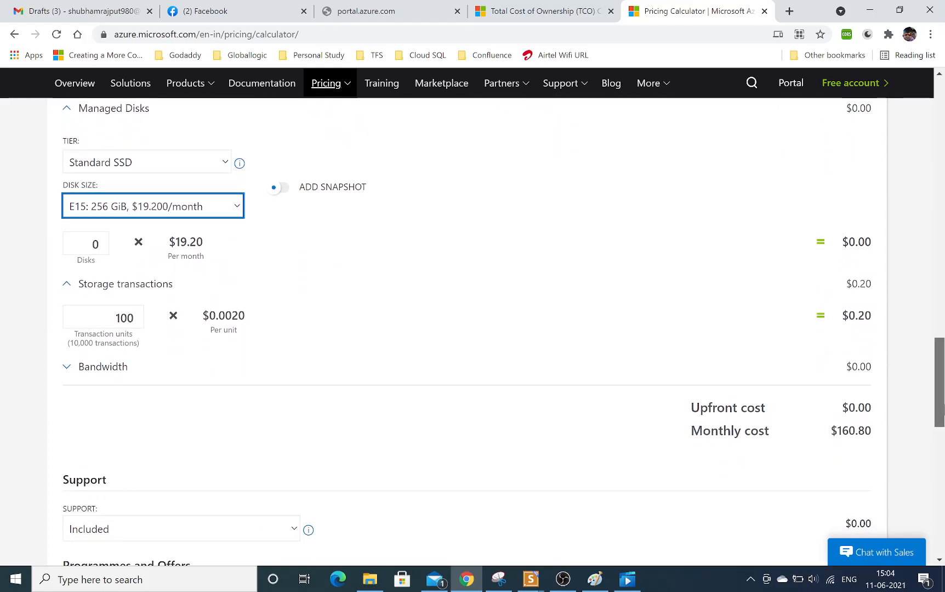
left_click_drag(941, 384, 941, 395)
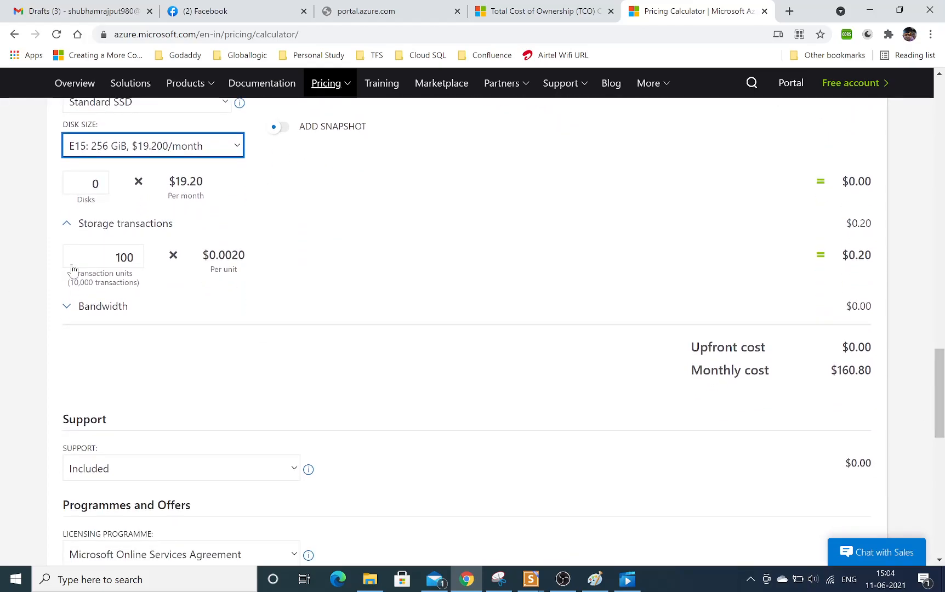
double_click(136, 256)
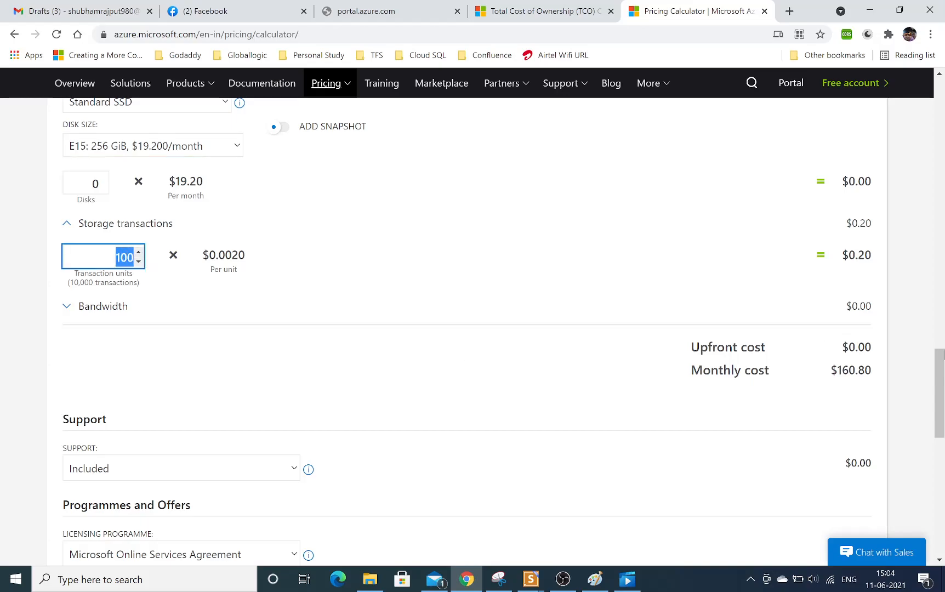
Set the support plan to Developer and check its monthly charge.
left_click_drag(941, 354, 941, 389)
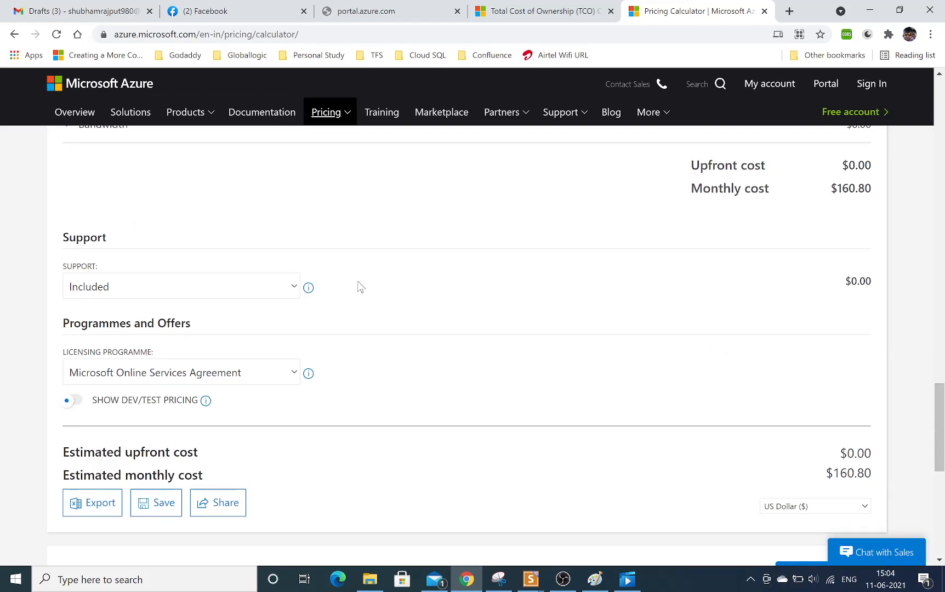
left_click(260, 291)
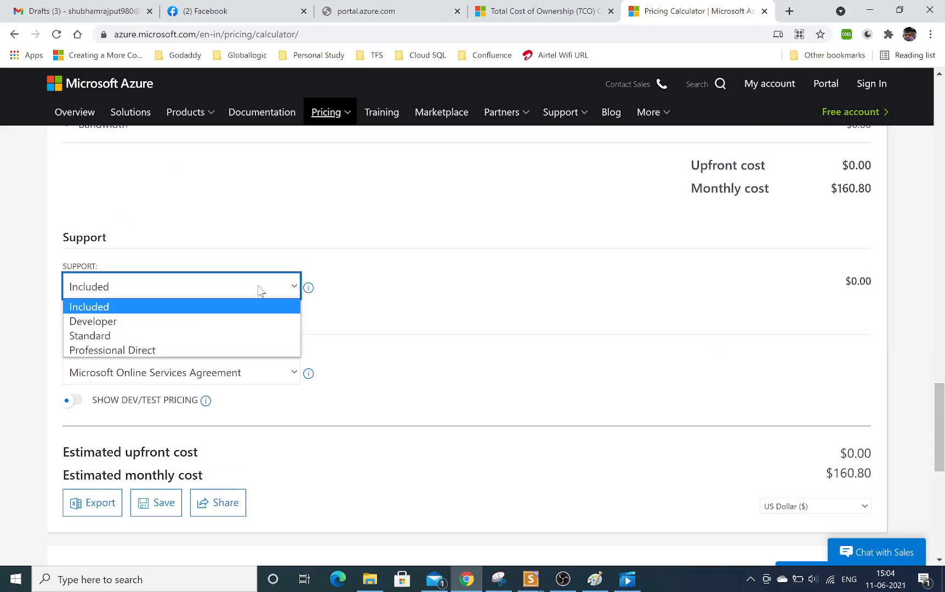
left_click(200, 326)
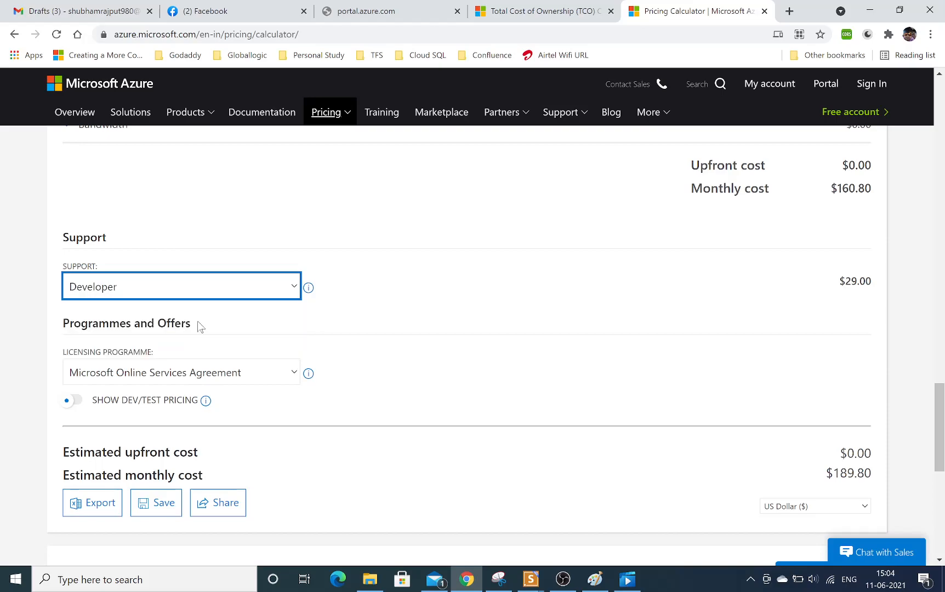
left_click_drag(852, 280, 876, 281)
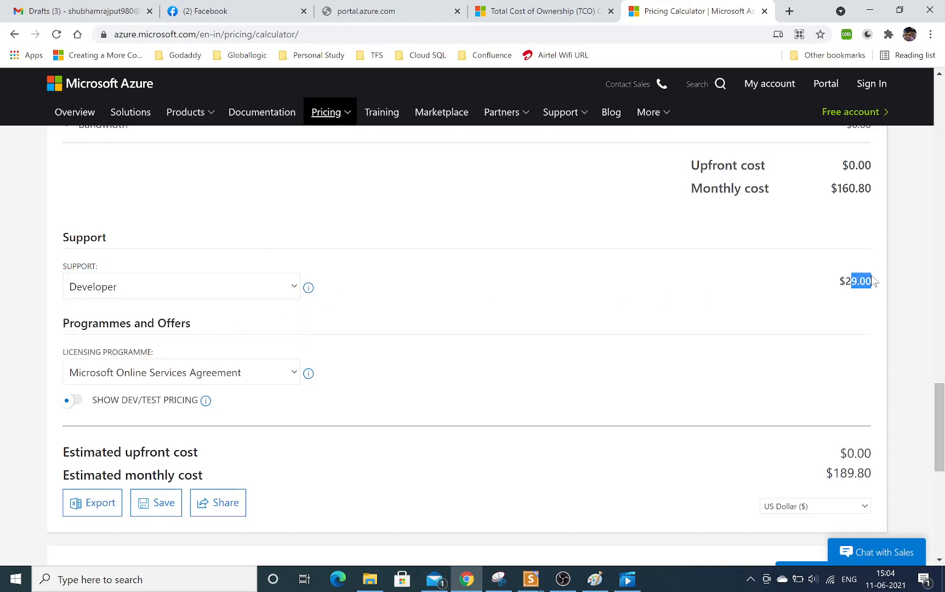
Try the Standard and Professional Direct support plans in turn to compare their monthly charges.
left_click(224, 291)
left_click(190, 337)
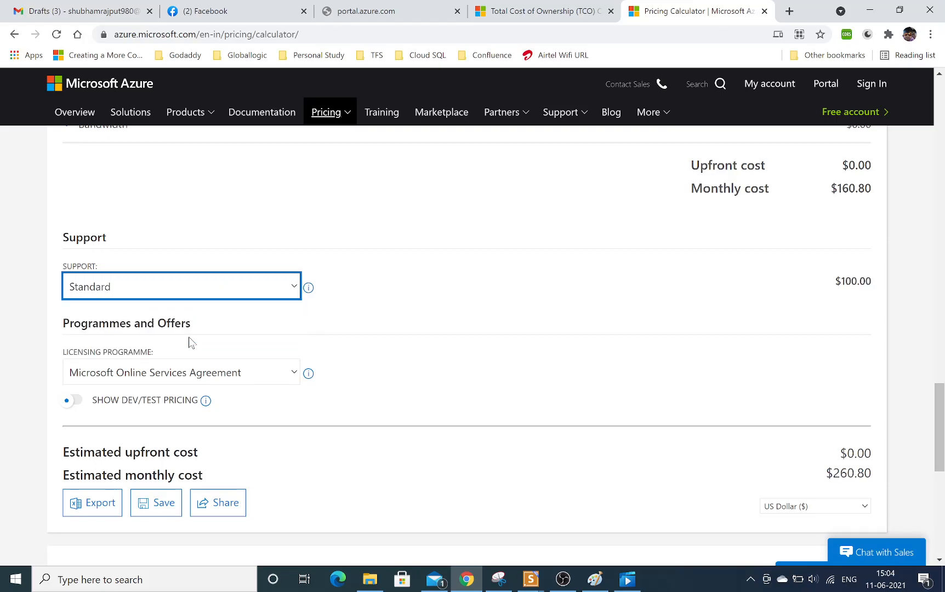
left_click(270, 291)
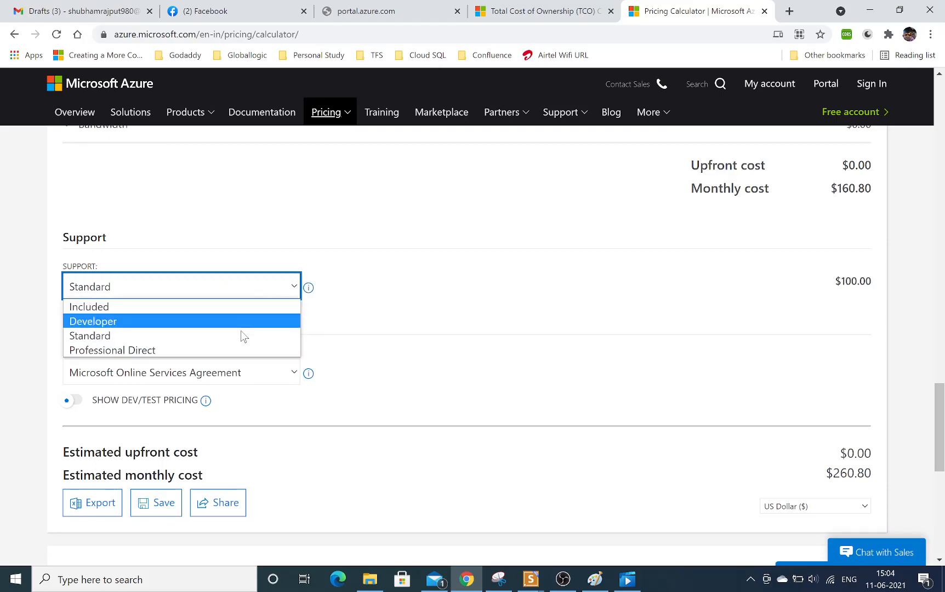
left_click(243, 349)
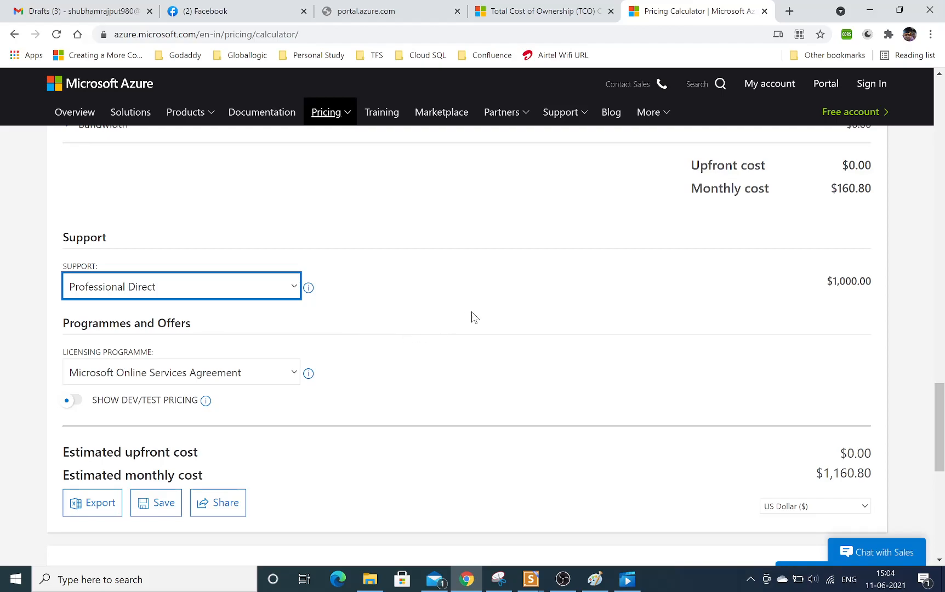
Set the support plan to Included and check the licensing programme options.
left_click(290, 292)
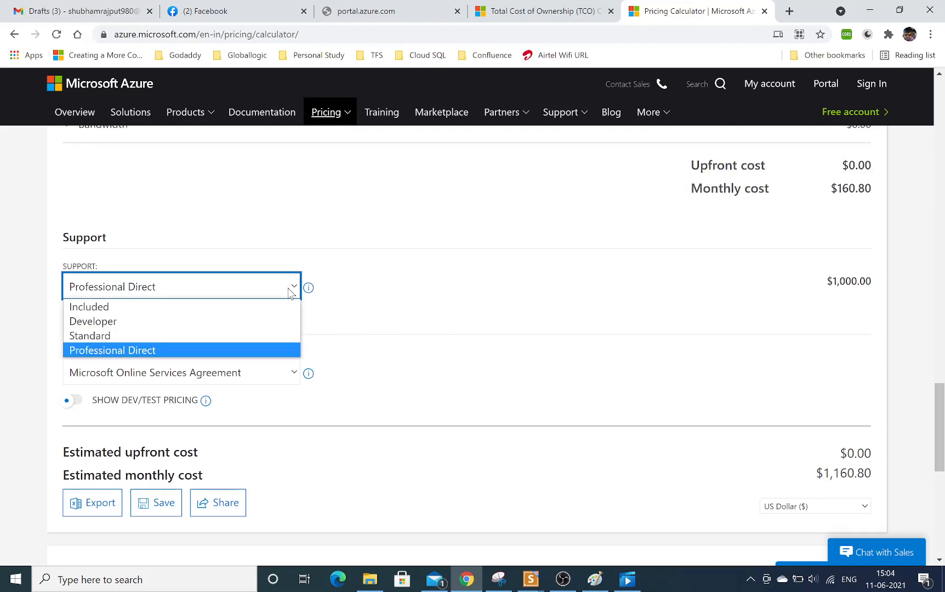
left_click(274, 308)
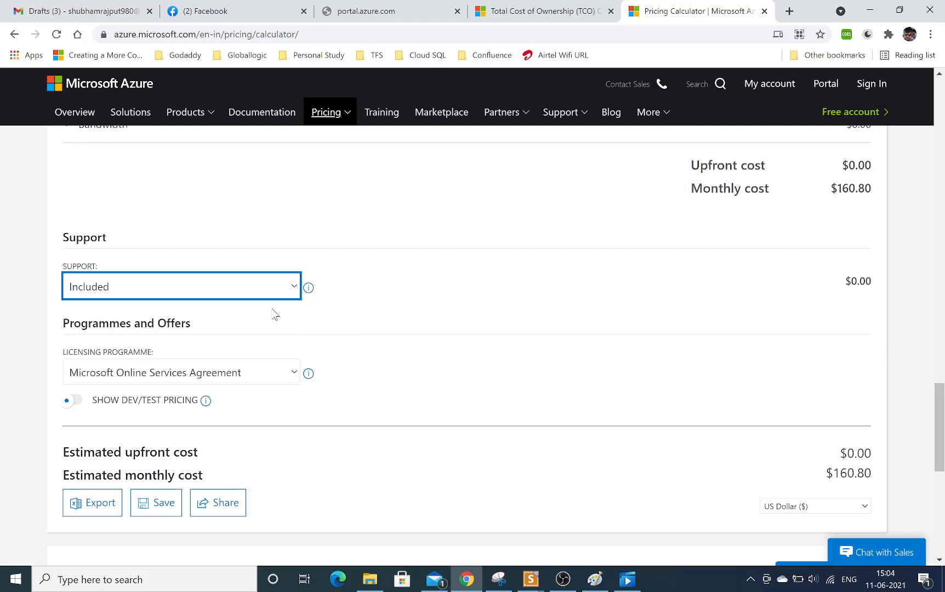
left_click(293, 376)
left_click(389, 390)
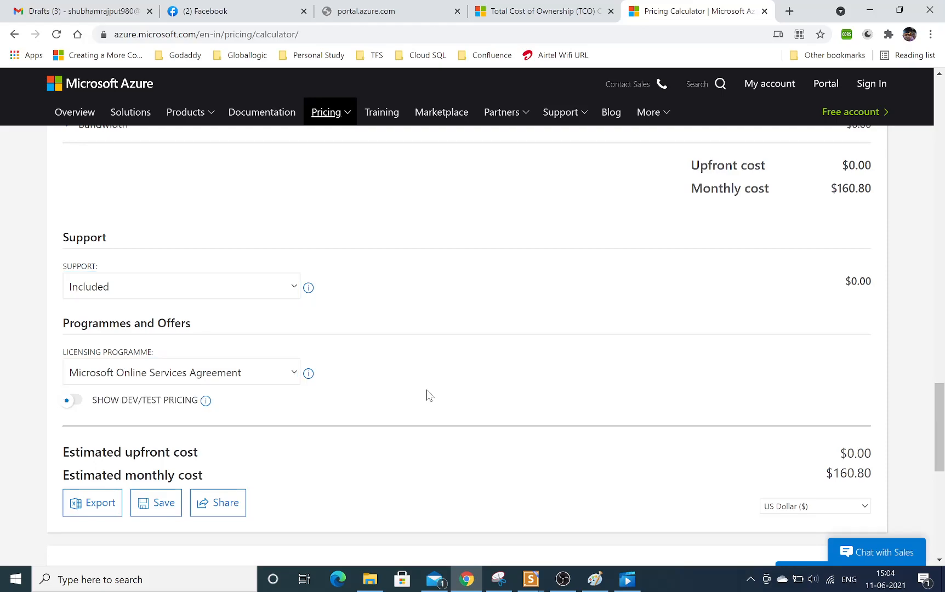
Change the estimate's currency to Indian Rupee (₹) and highlight the estimated monthly cost.
scroll(940, 433, "down", 1)
left_click(864, 437)
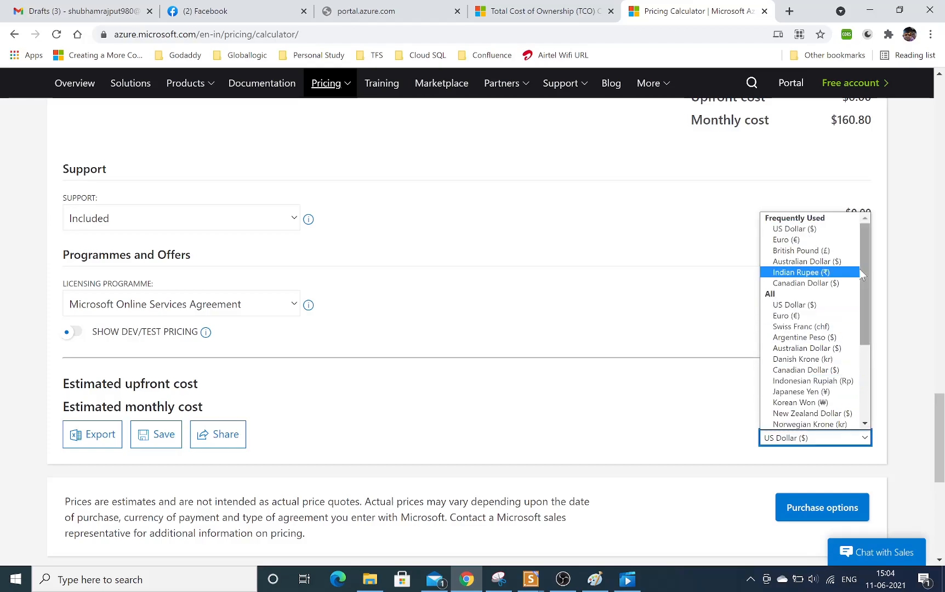
left_click_drag(868, 272, 867, 295)
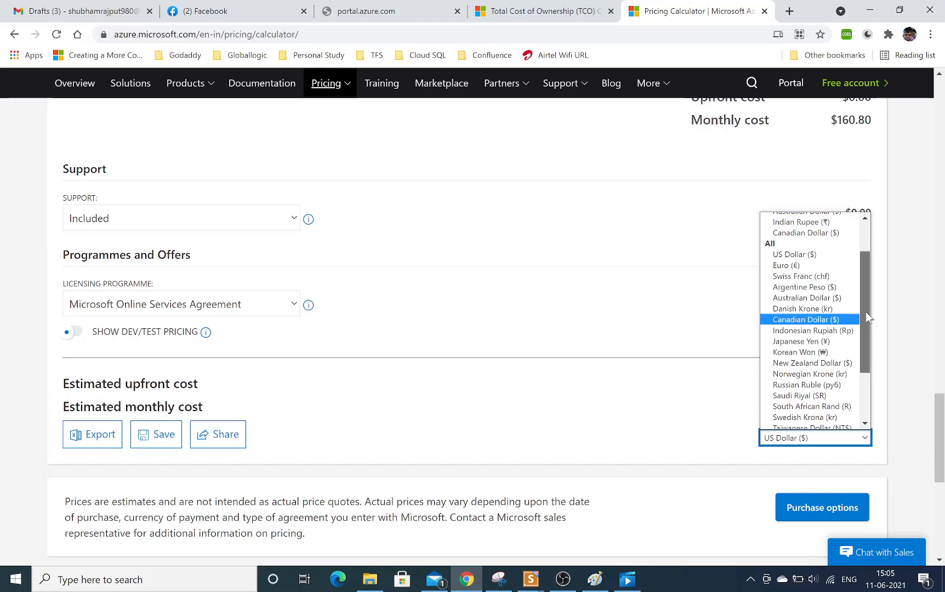
scroll(866, 315, "up", 2)
left_click(838, 272)
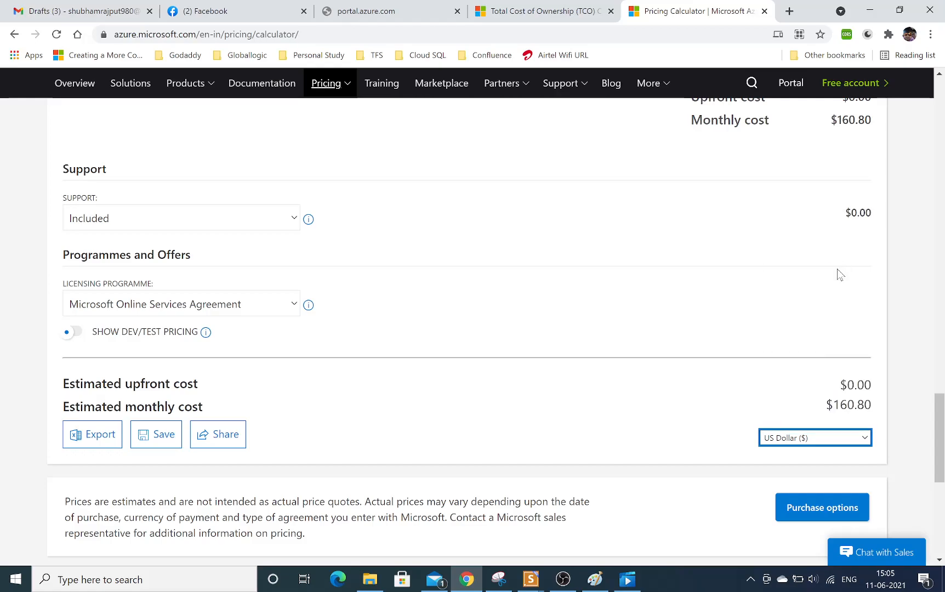
left_click(824, 404)
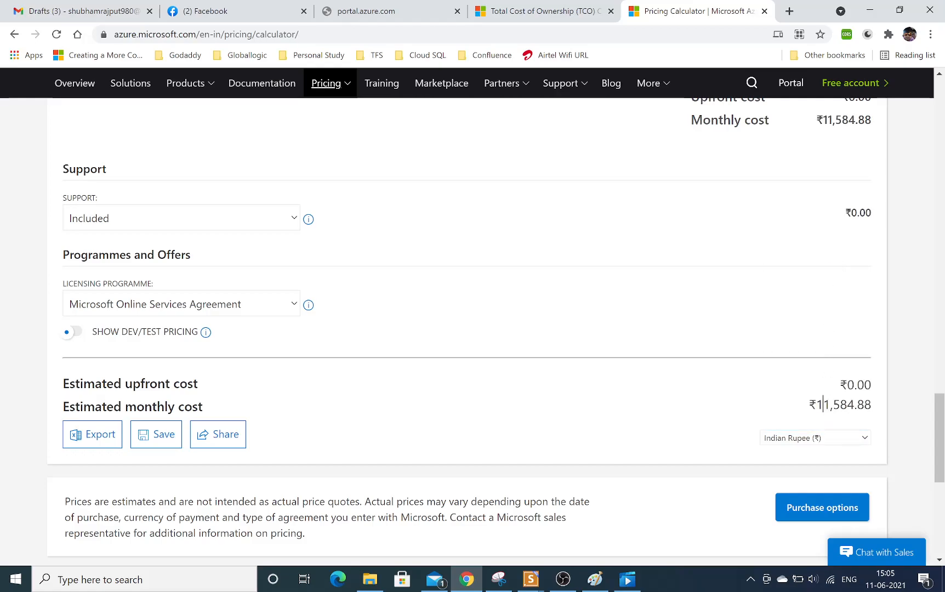
left_click_drag(824, 404, 855, 404)
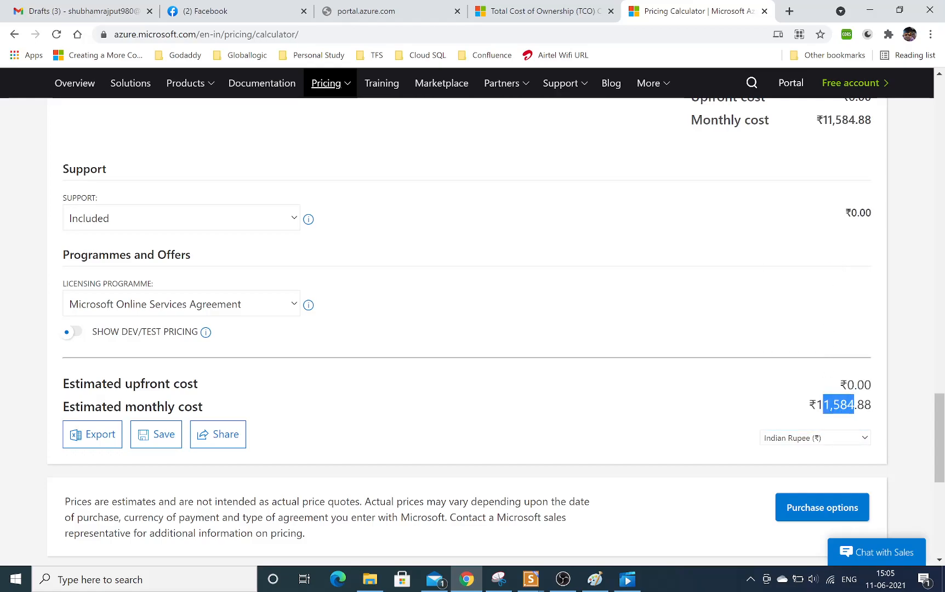
Review the whole estimate back up to the Virtual Machines summary line and highlight its monthly cost.
left_click_drag(939, 425, 937, 440)
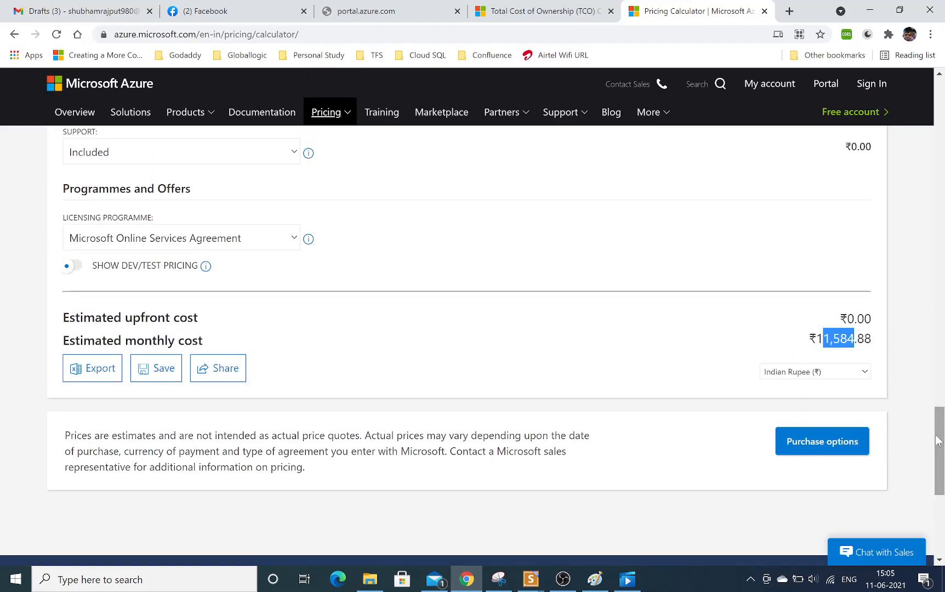
left_click_drag(944, 320, 926, 473)
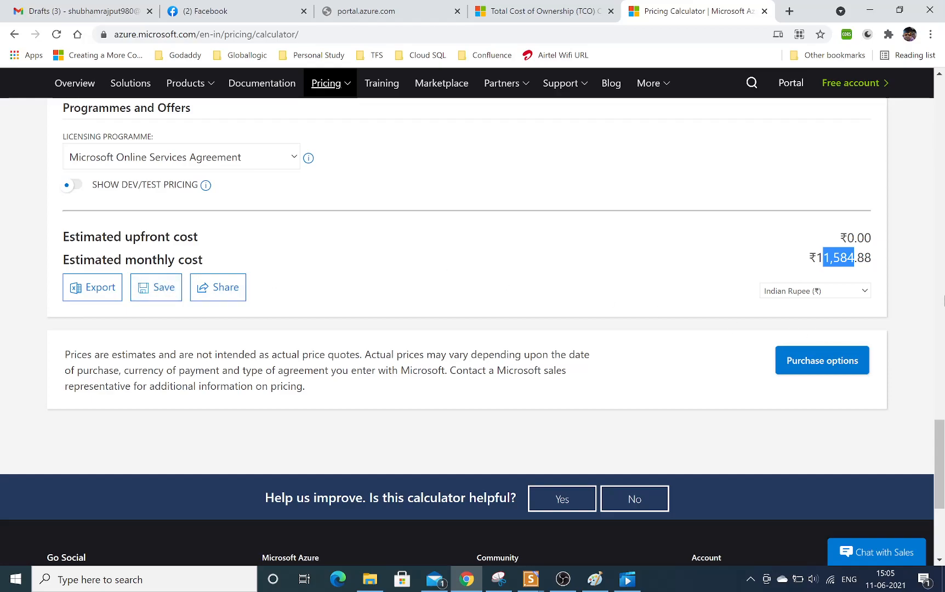
left_click(943, 301)
left_click(944, 301)
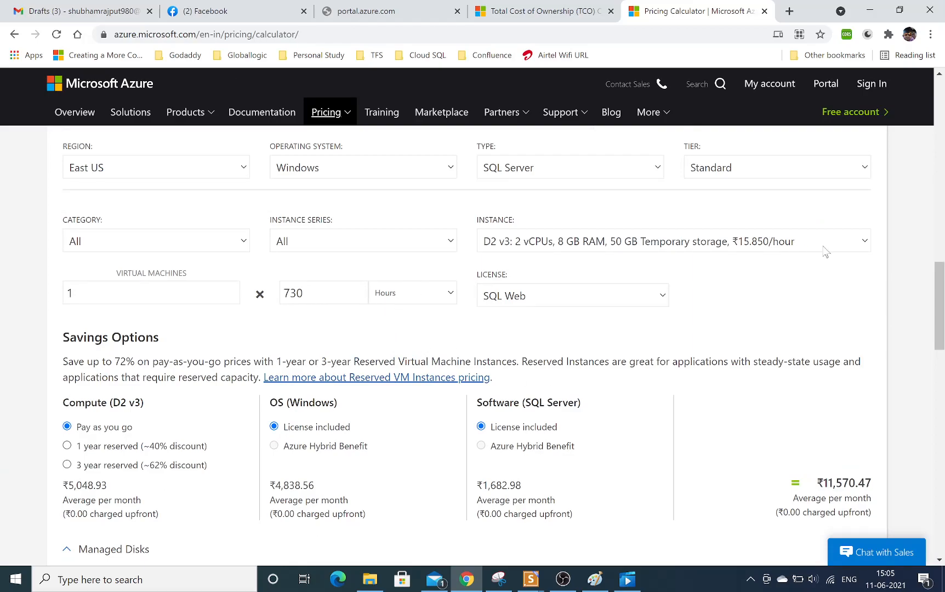
left_click(944, 255)
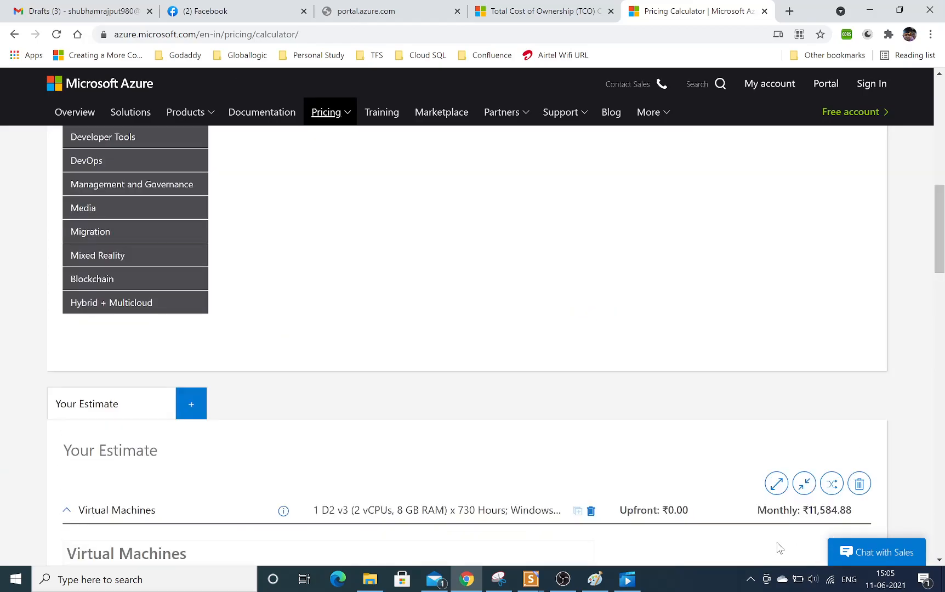
left_click_drag(809, 510, 868, 511)
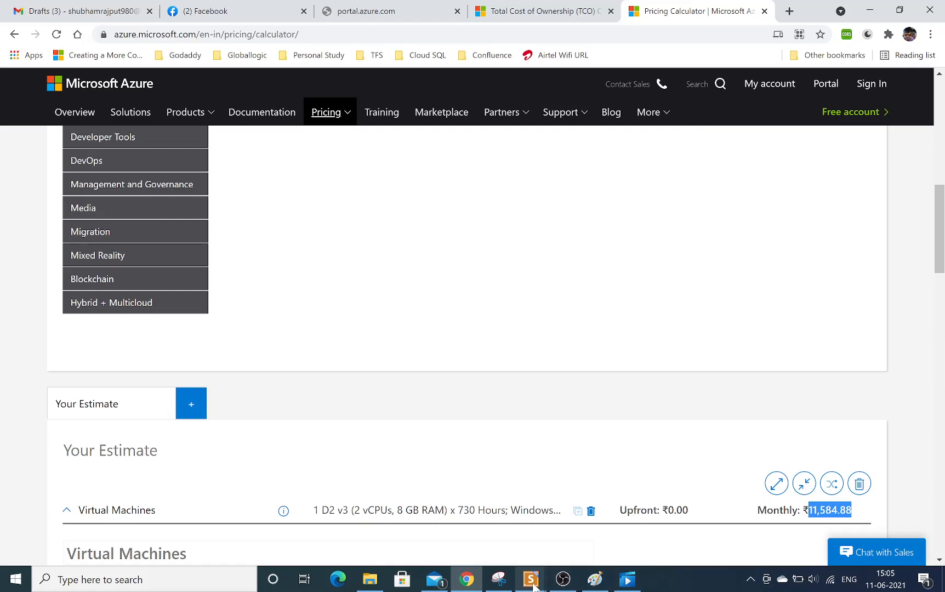
Check the Price Calculator comparison slide in Presentations and return to the browser's Total Cost of Ownership (TCO) Calculator page, highlighting its title.
mouse_move(533, 584)
left_click(598, 518)
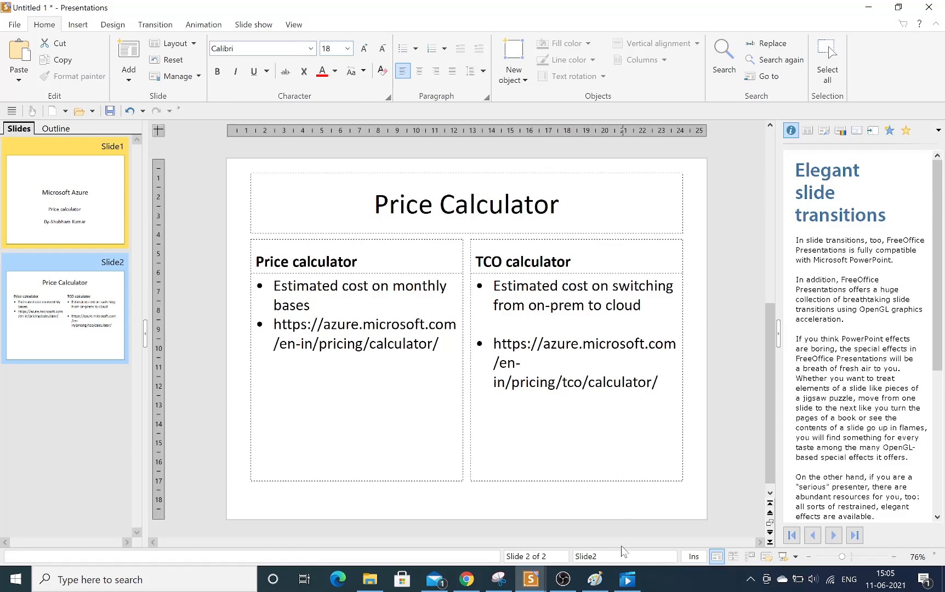
left_click(467, 579)
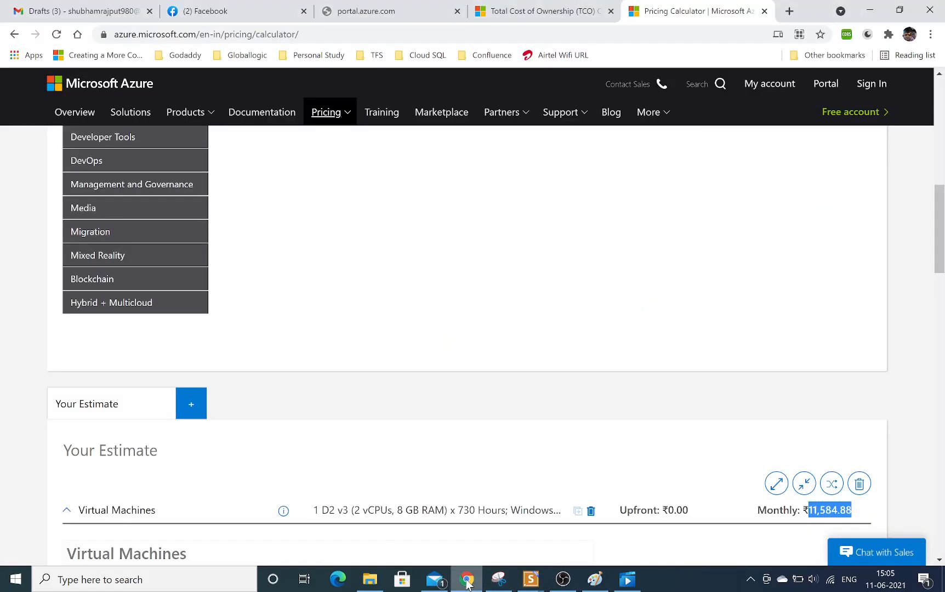
left_click(556, 12)
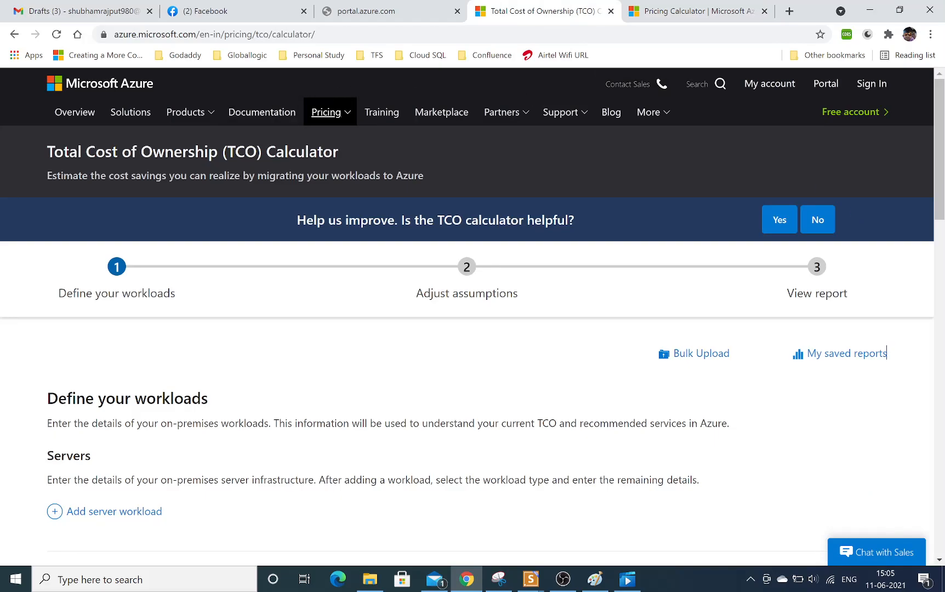
left_click_drag(69, 152, 323, 152)
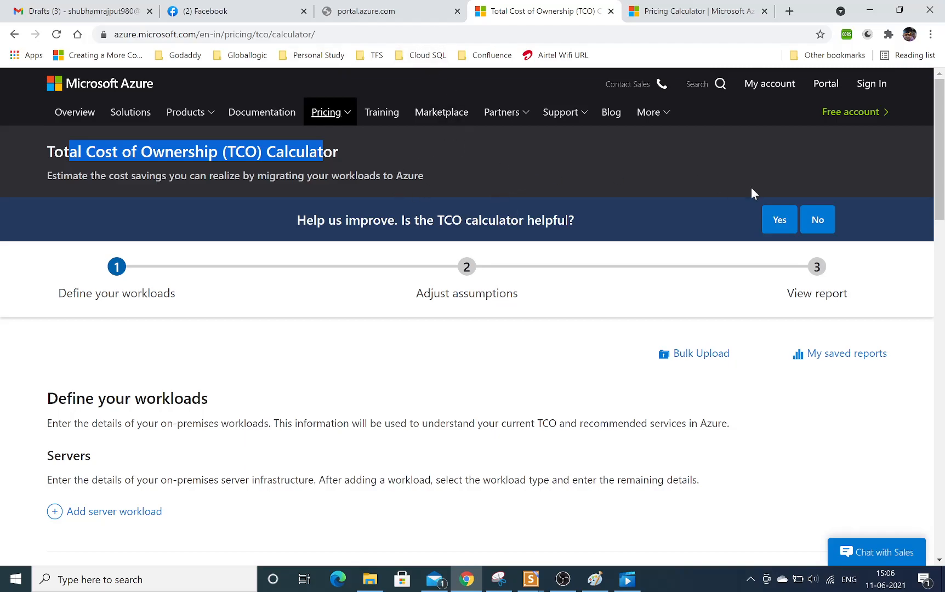
Add a server workload to the TCO Calculator and look over the database and storage sections.
scroll(868, 176, "down", 5)
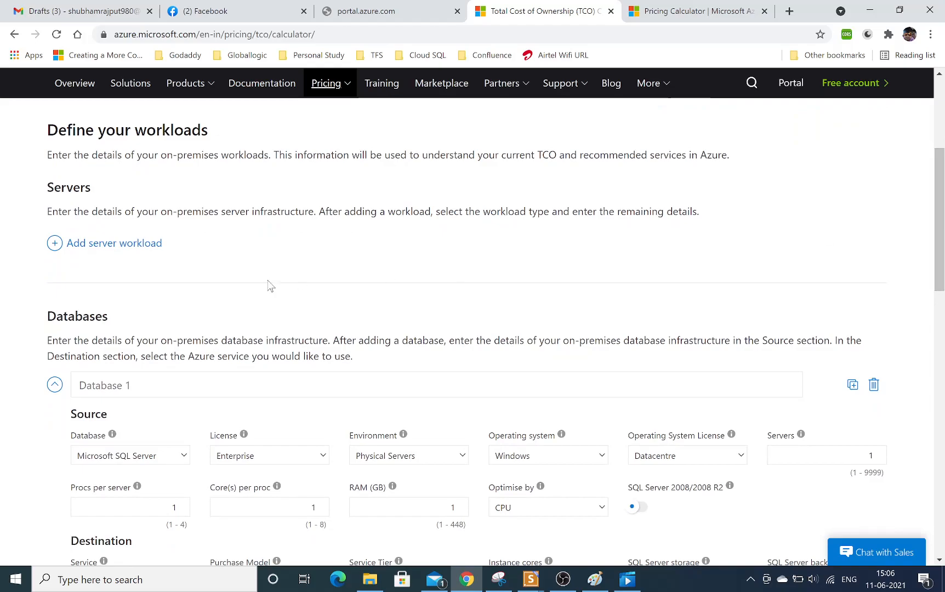
left_click(57, 244)
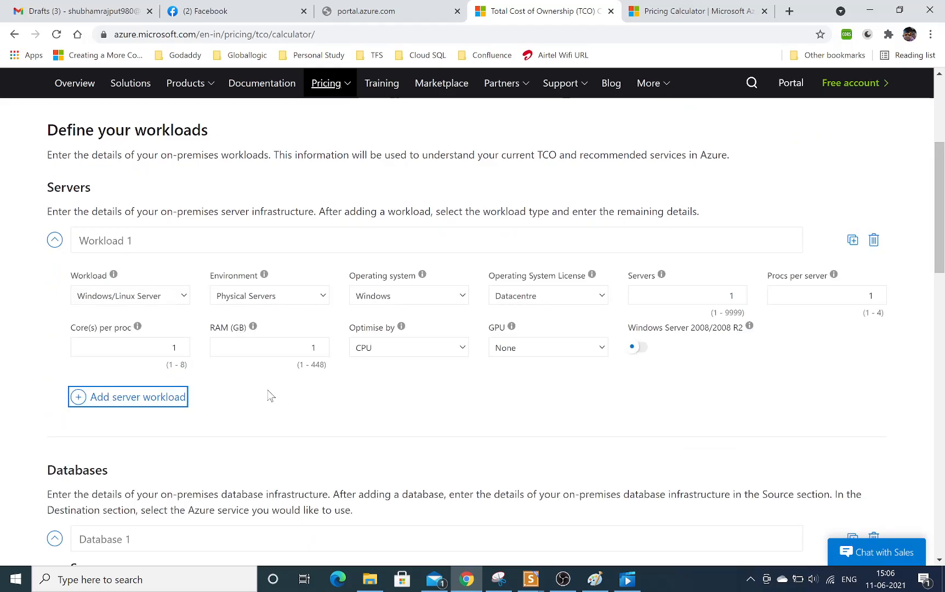
left_click_drag(940, 207, 939, 309)
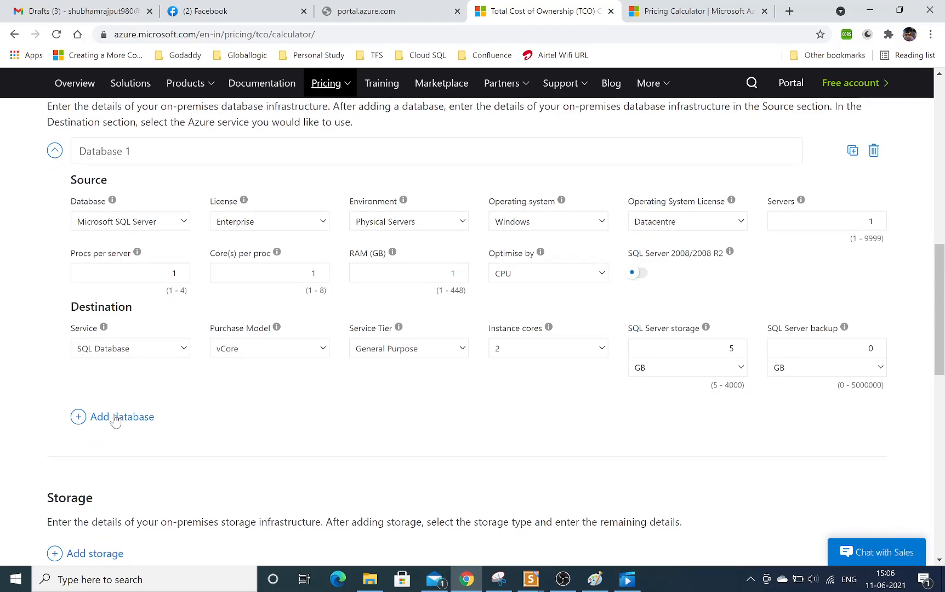
left_click_drag(941, 301, 939, 133)
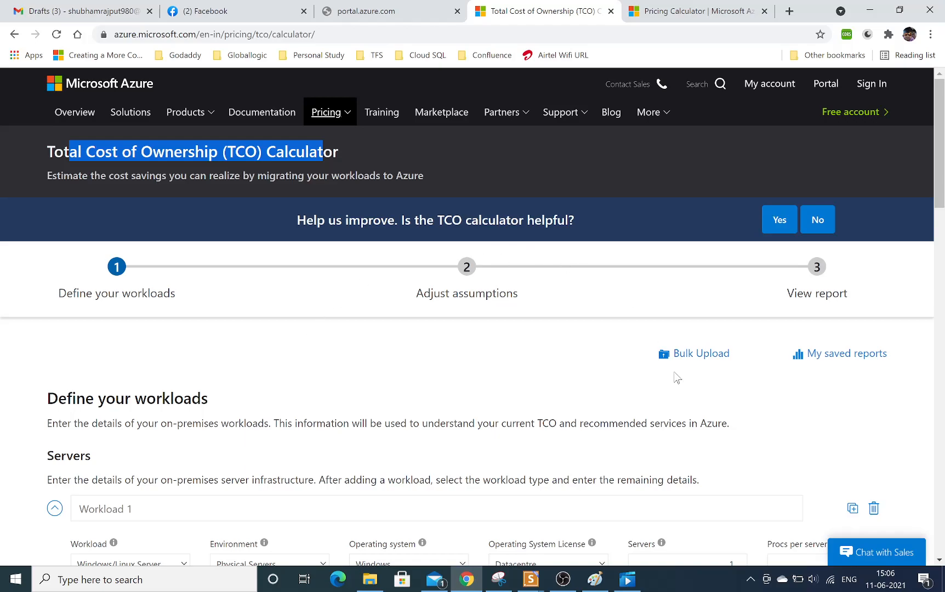
left_click(753, 588)
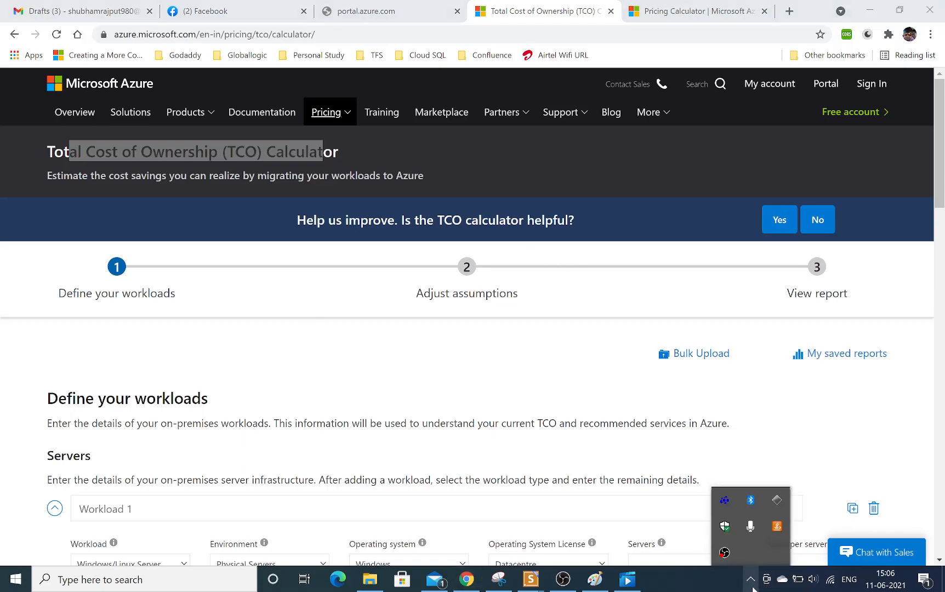
right_click(731, 556)
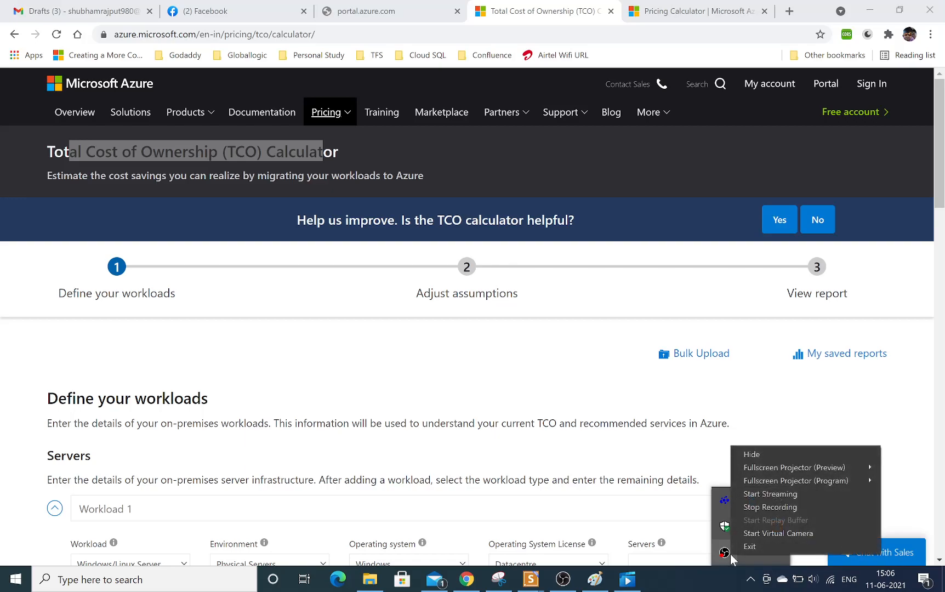